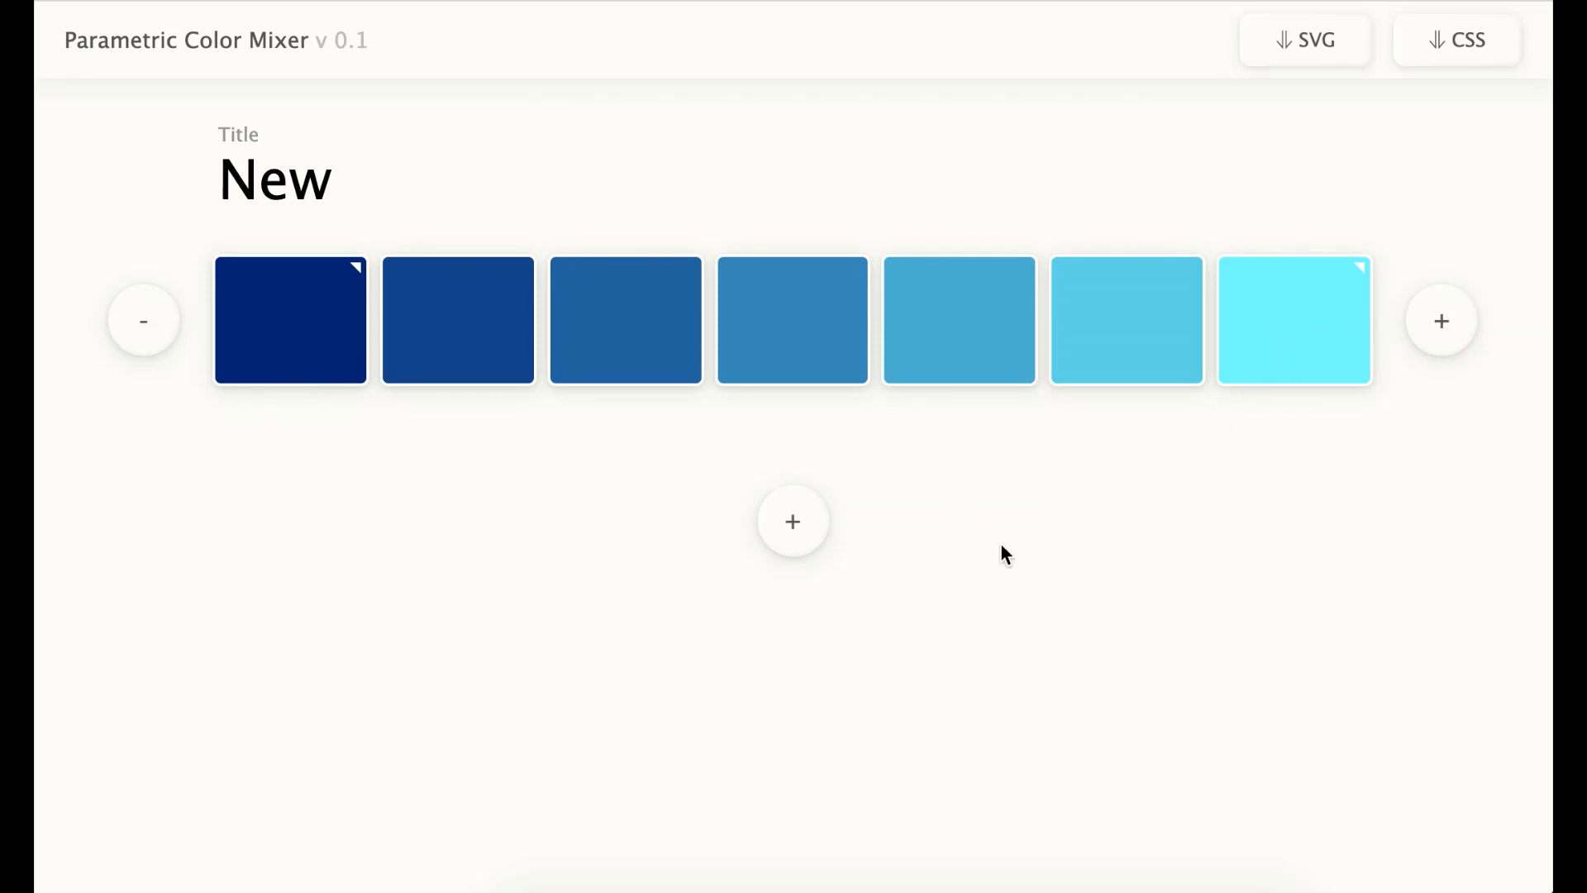
Set the palette's last swatch to pure white, and open the first swatch's color for a check
click(1284, 330)
click(1184, 391)
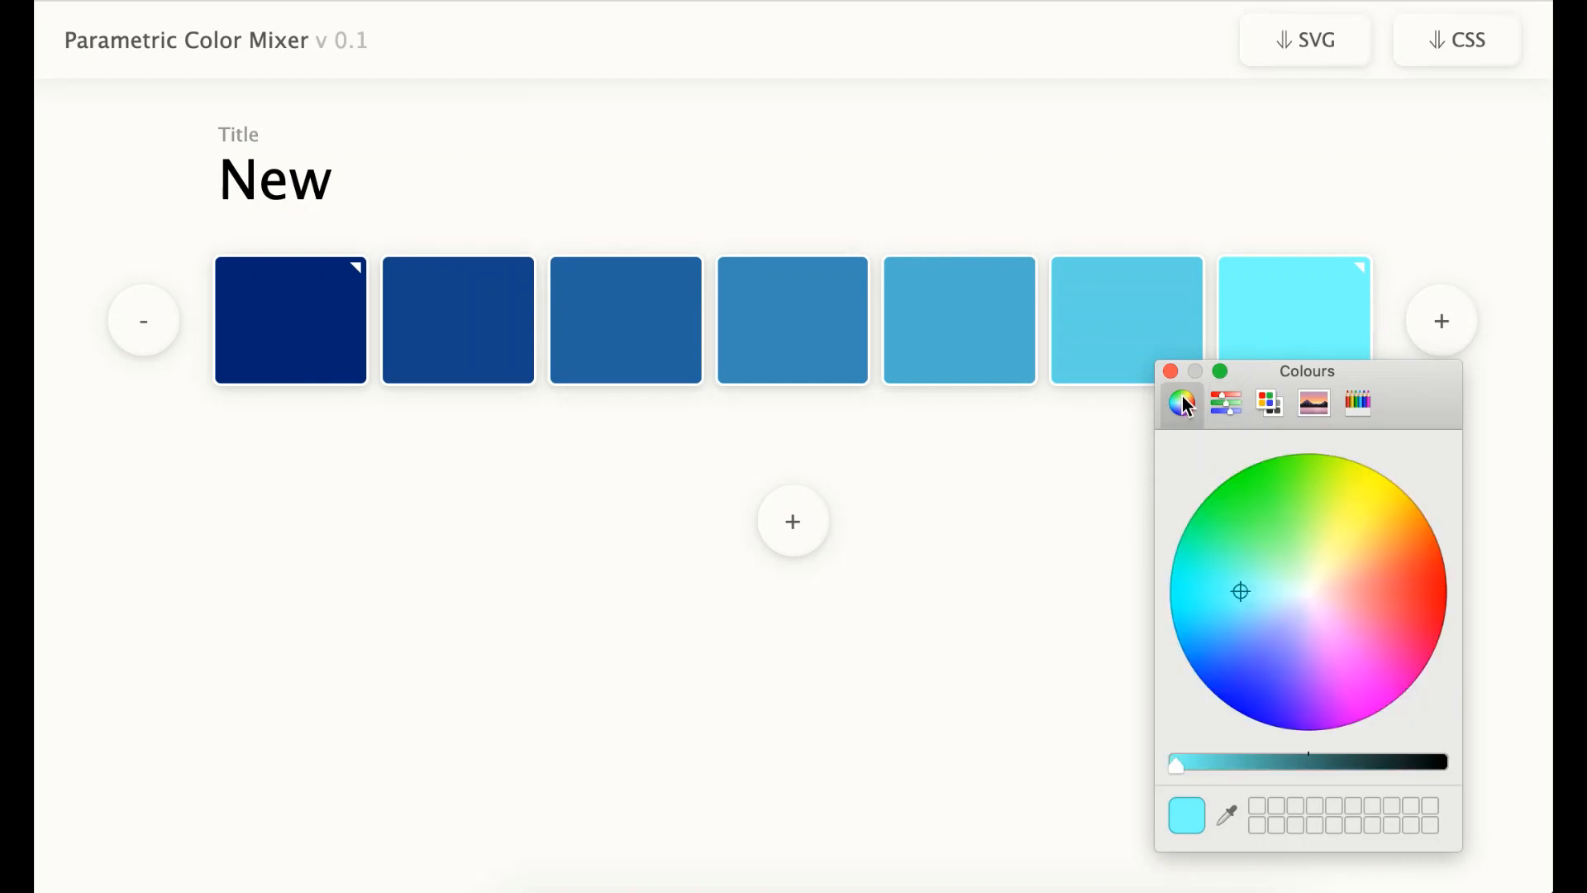
drag(1241, 592, 1307, 593)
click(1229, 404)
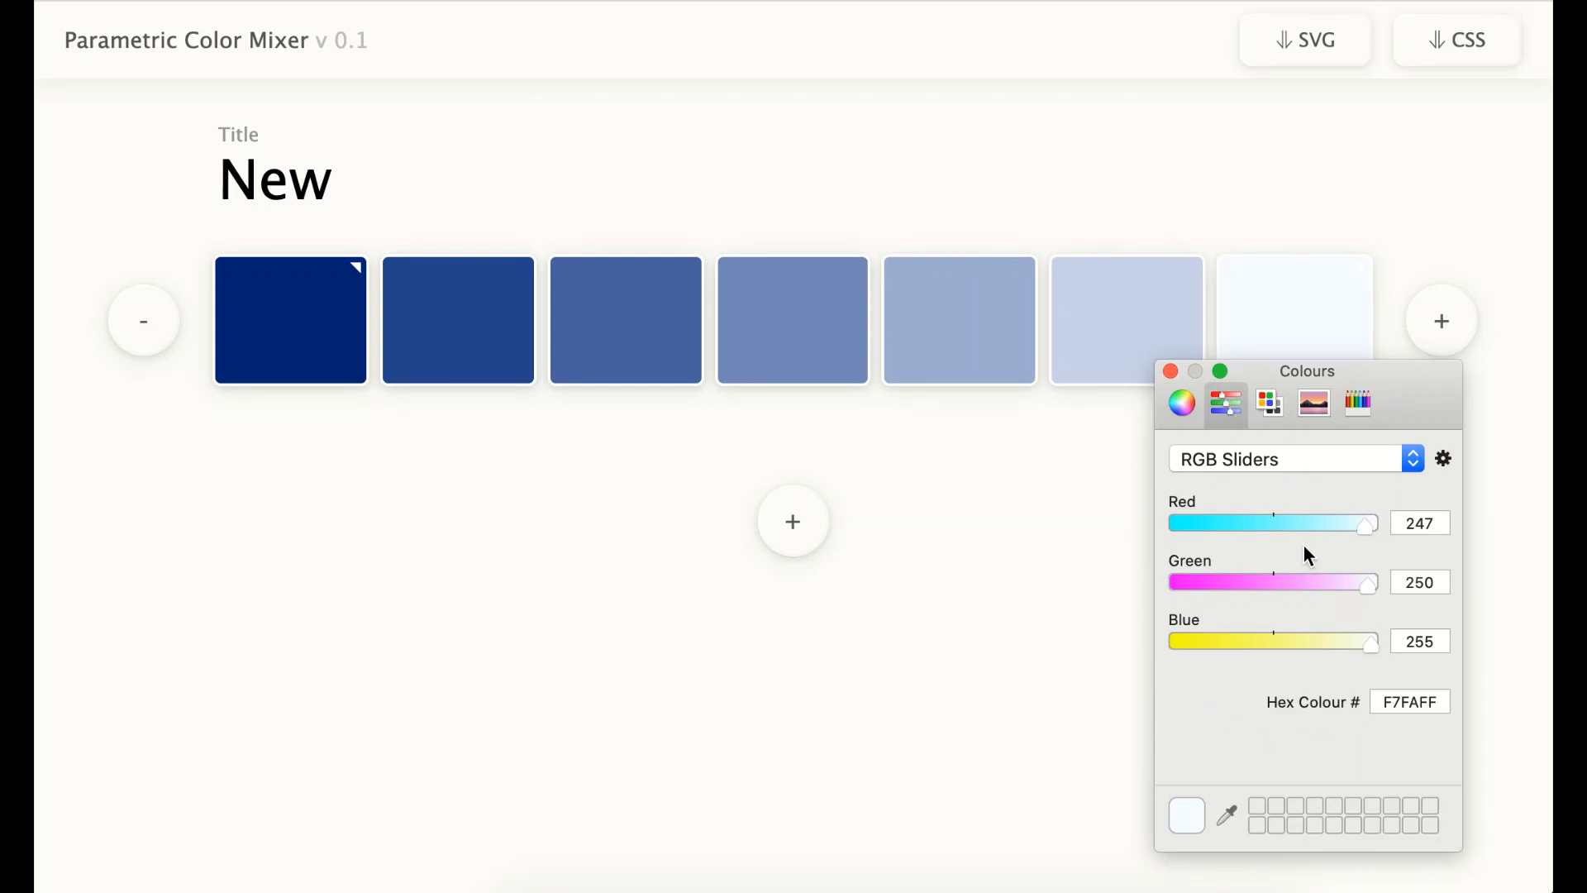
drag(1374, 587, 1388, 589)
drag(1372, 534, 1391, 524)
click(1172, 373)
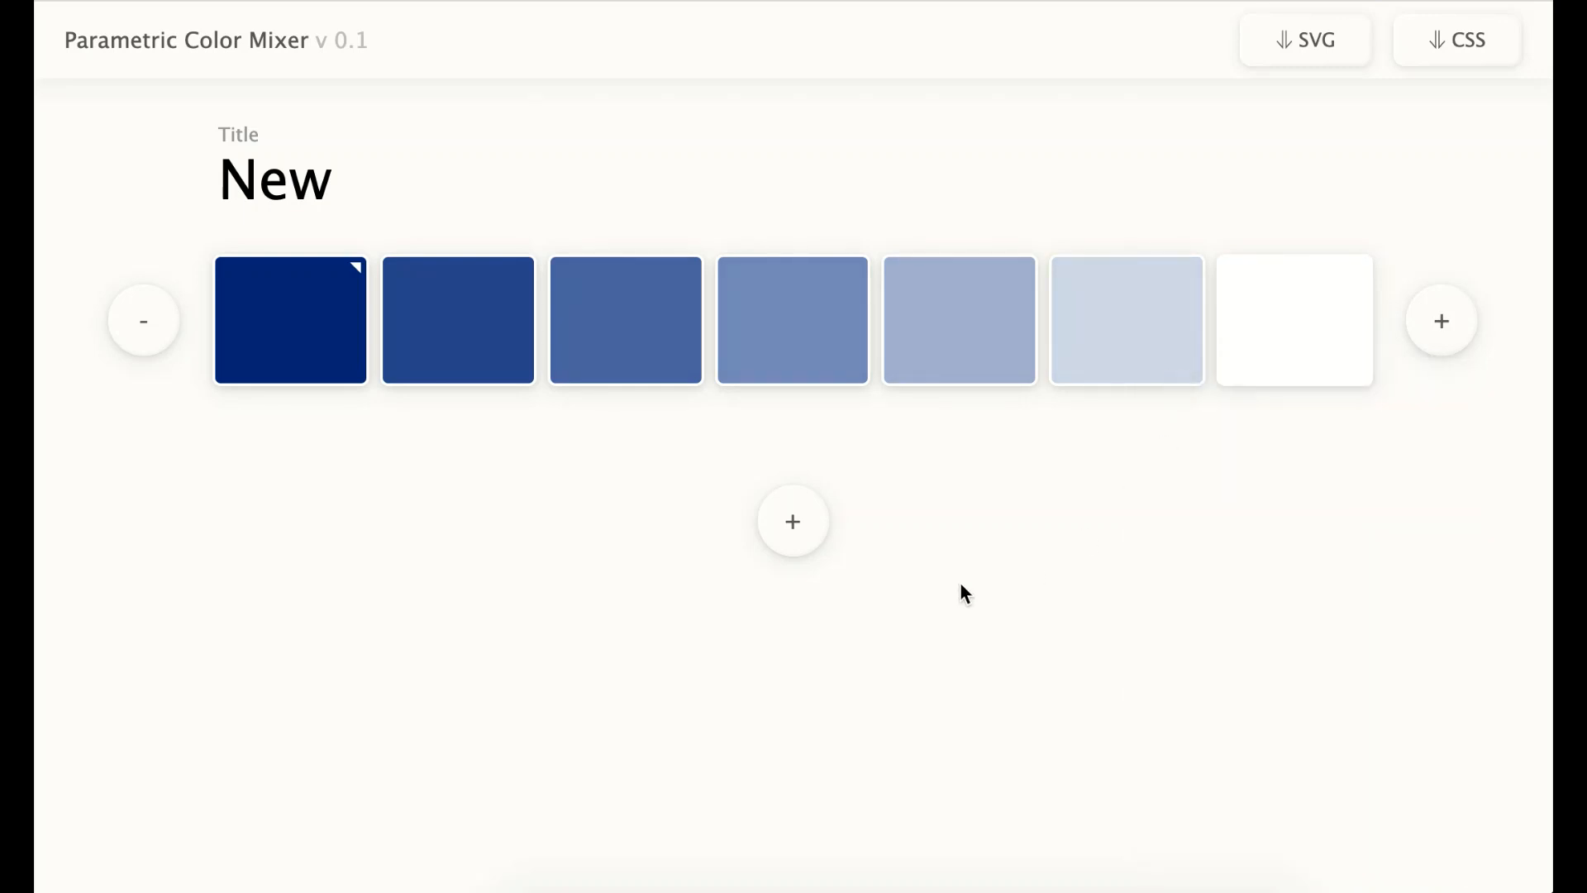
click(283, 360)
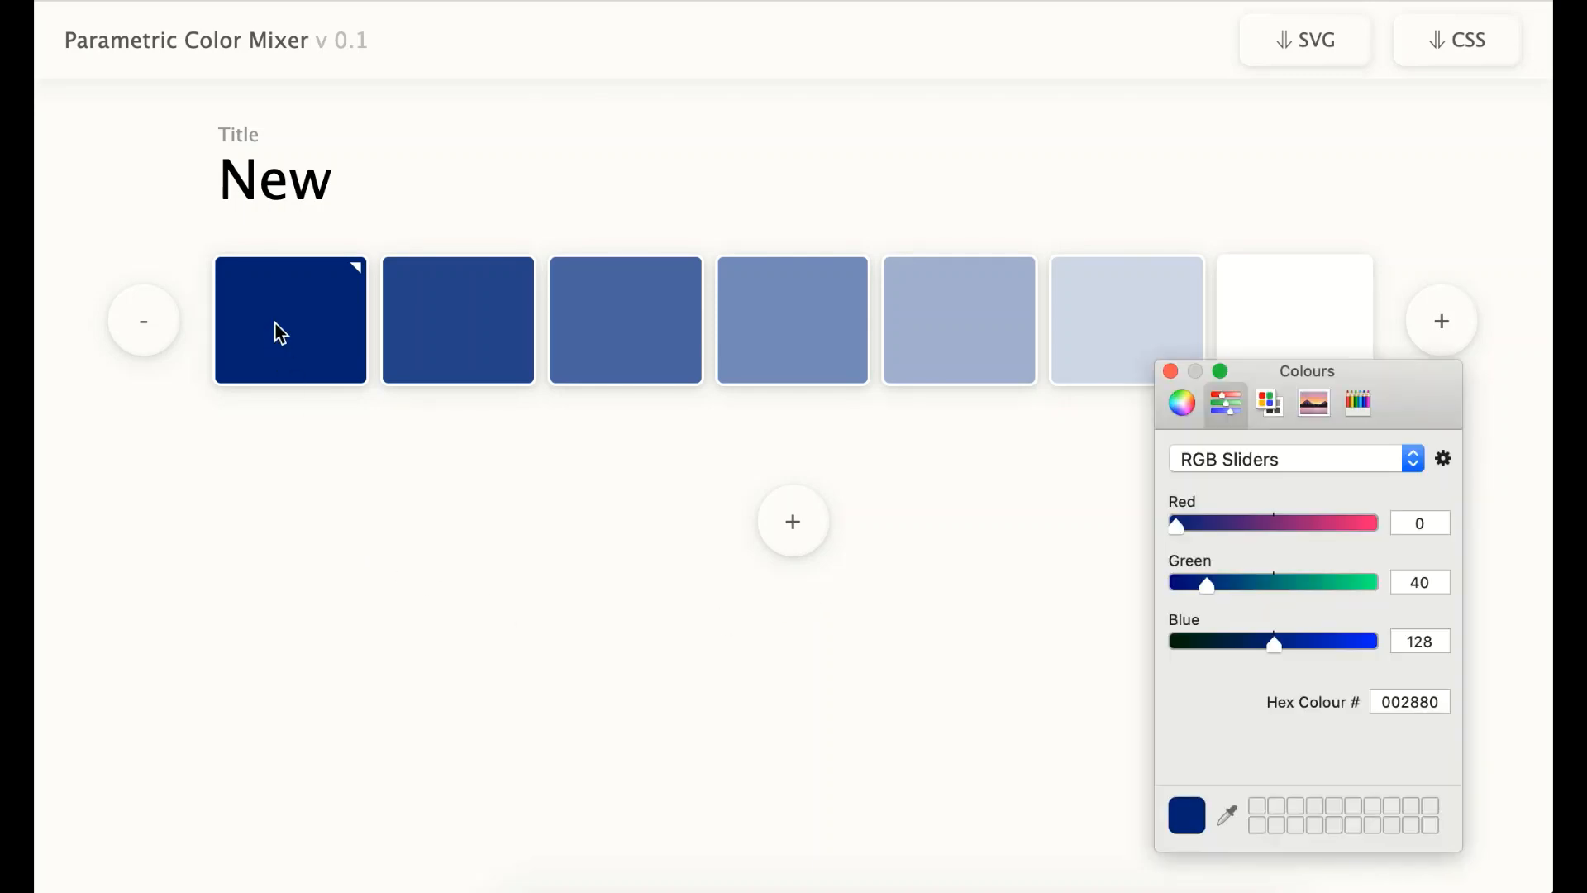
click(1171, 372)
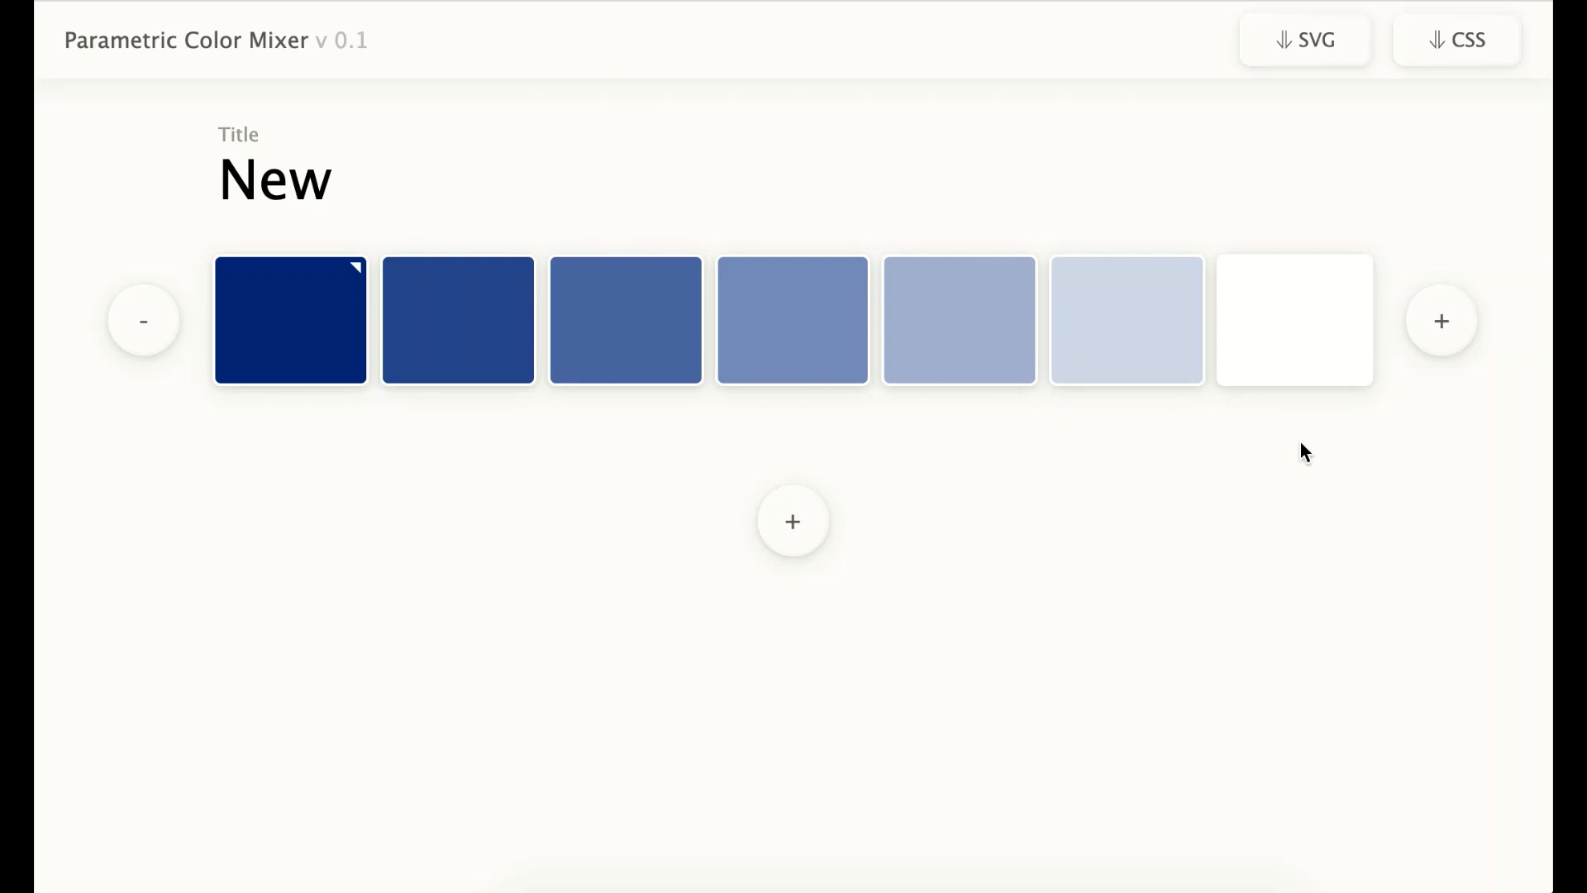
Increase the palette to nine swatches
click(1439, 326)
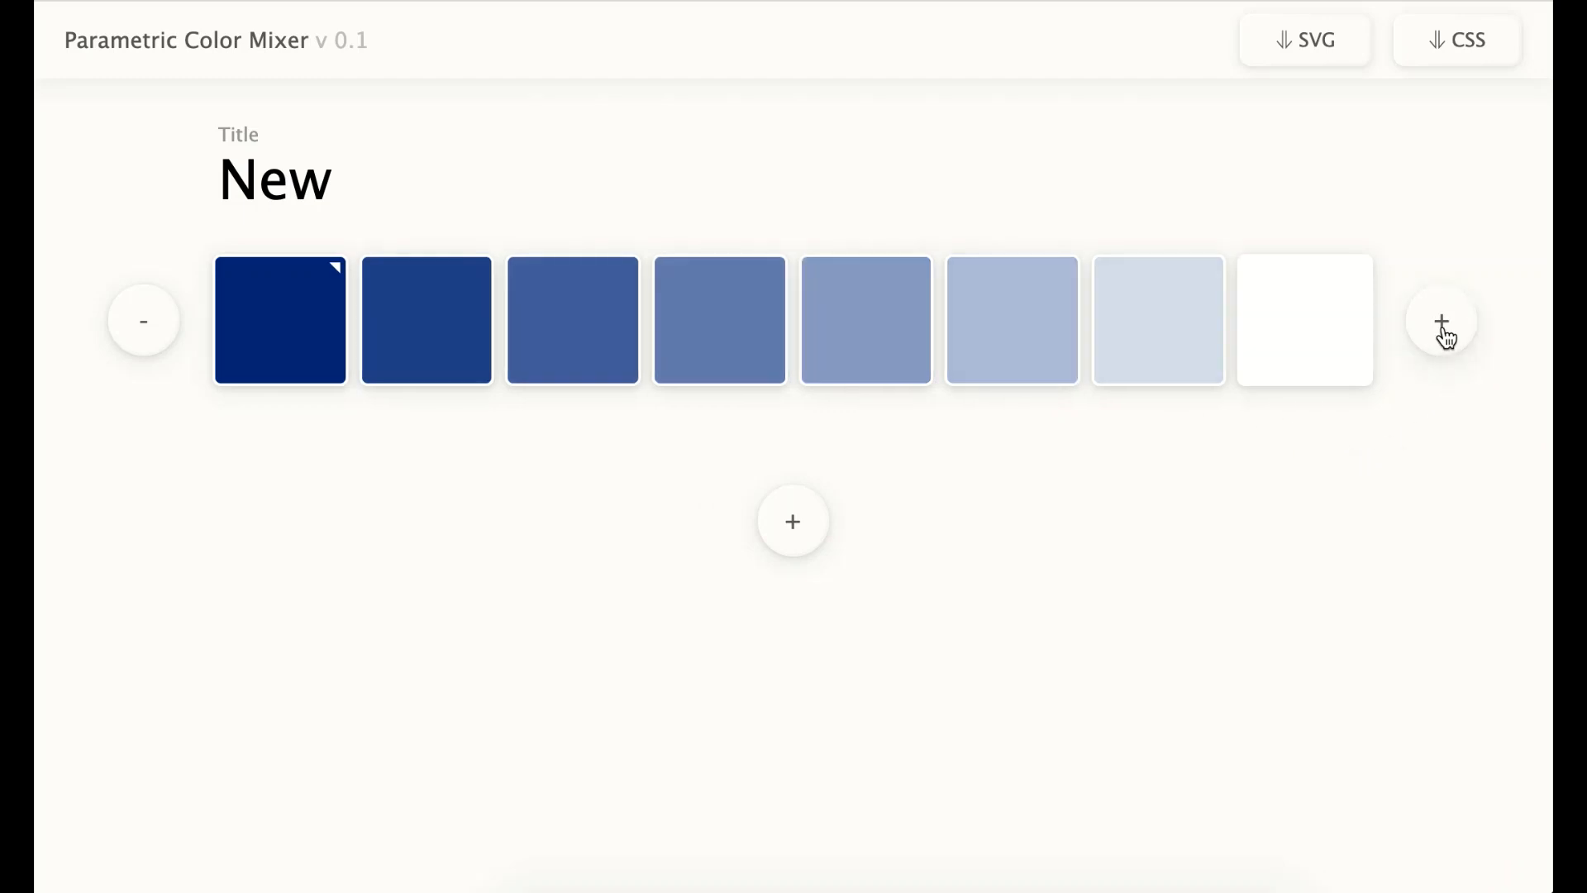
click(1437, 330)
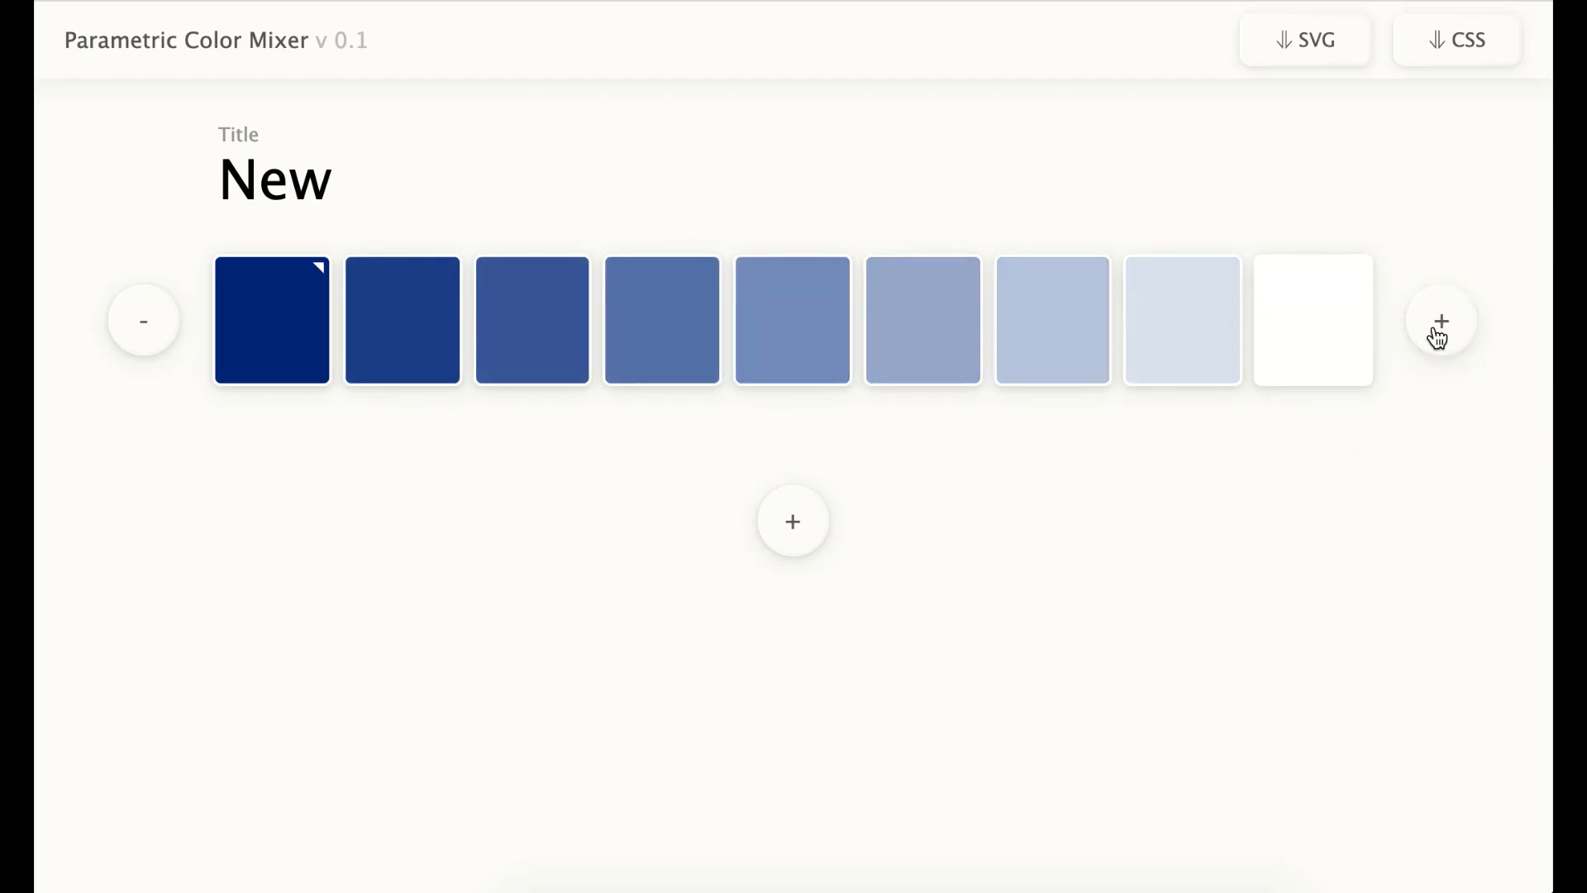
Try the palette with as few as five and as many as twelve swatches, and return it to nine
click(155, 340)
click(155, 340)
click(156, 341)
click(156, 341)
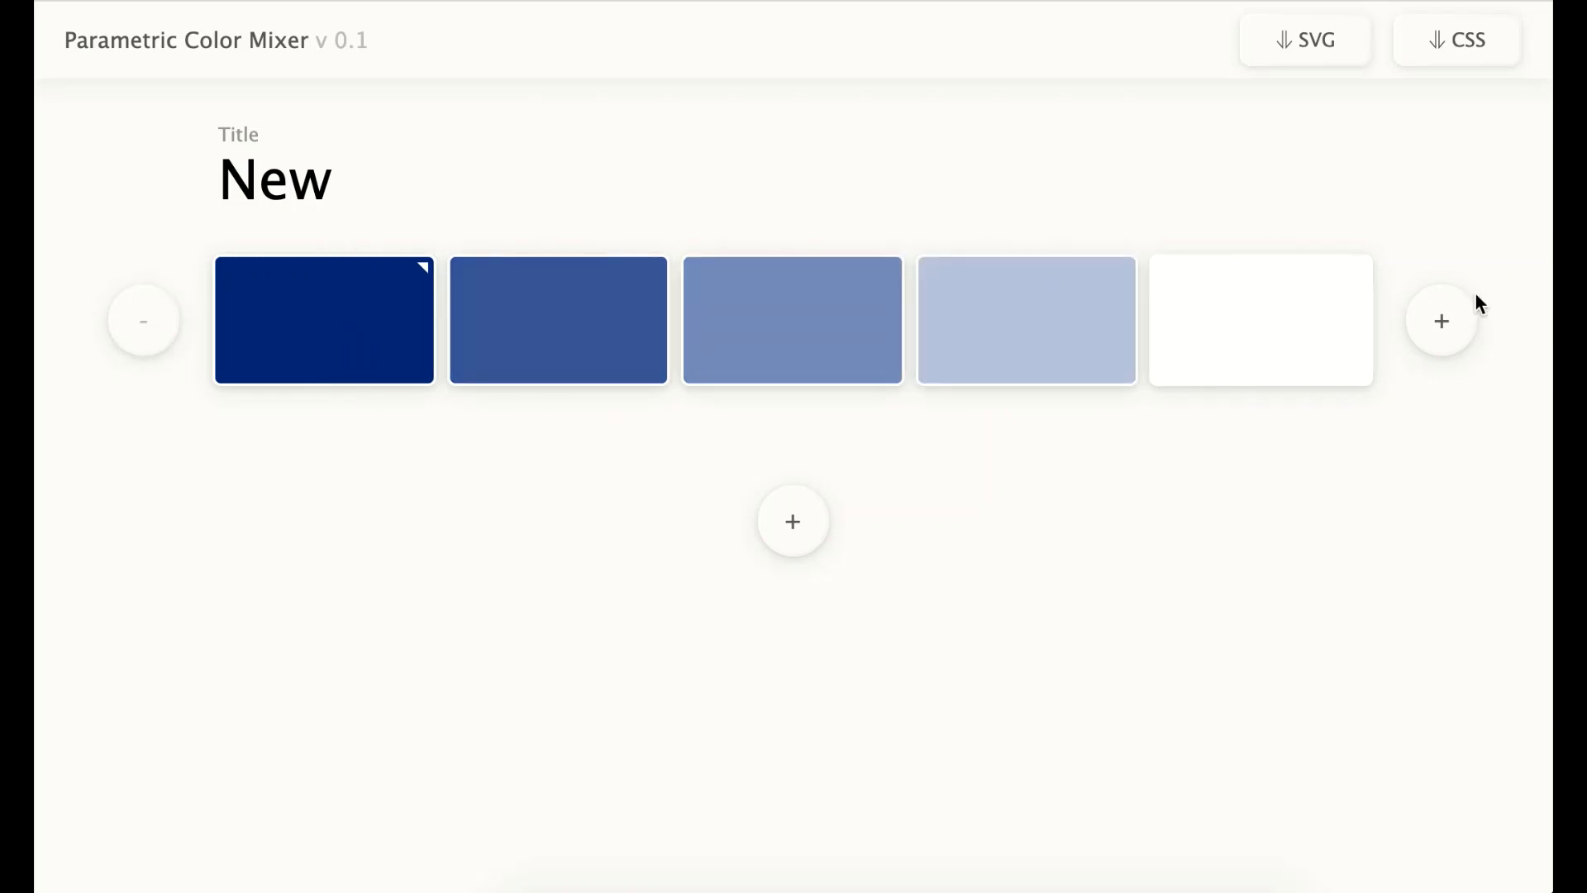
click(1453, 319)
click(1452, 319)
click(1453, 319)
click(1452, 319)
click(1452, 319)
click(1457, 321)
click(1457, 321)
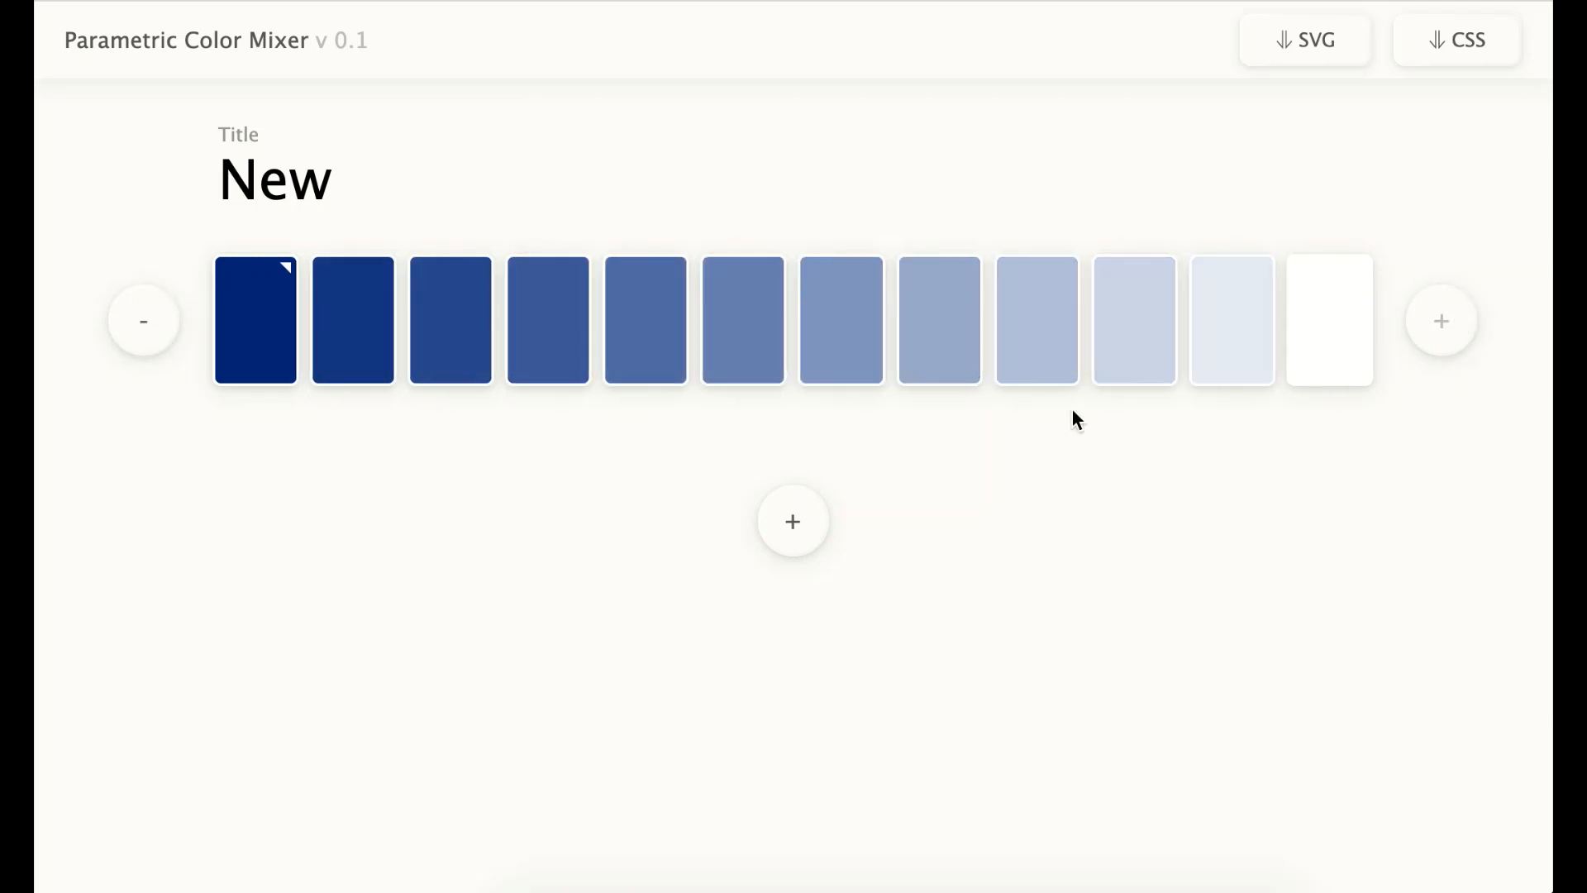
click(165, 332)
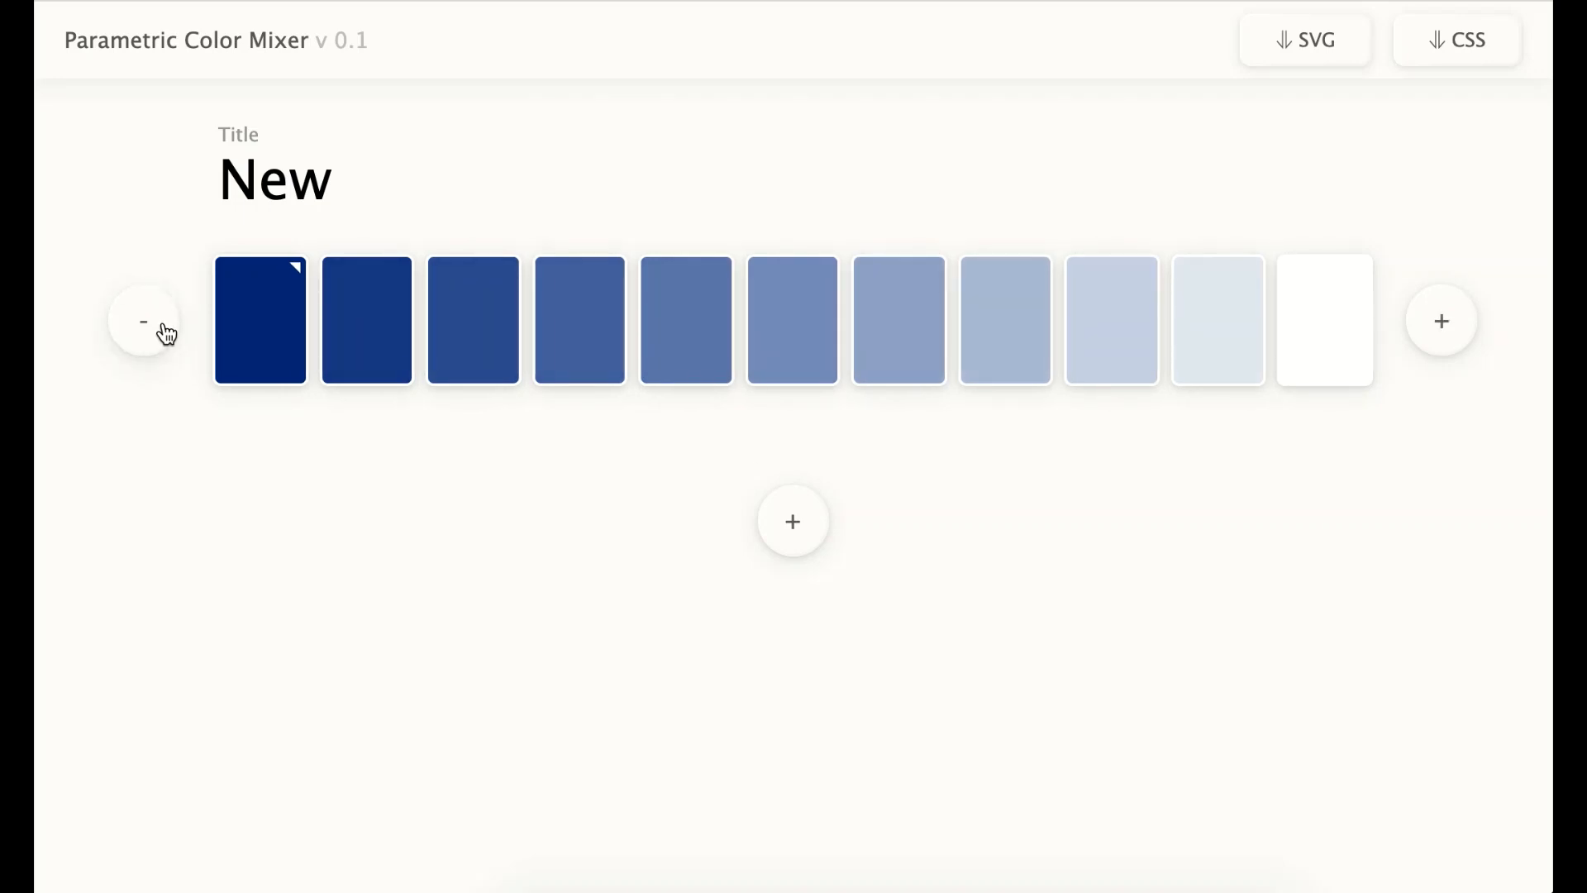
click(152, 342)
click(152, 343)
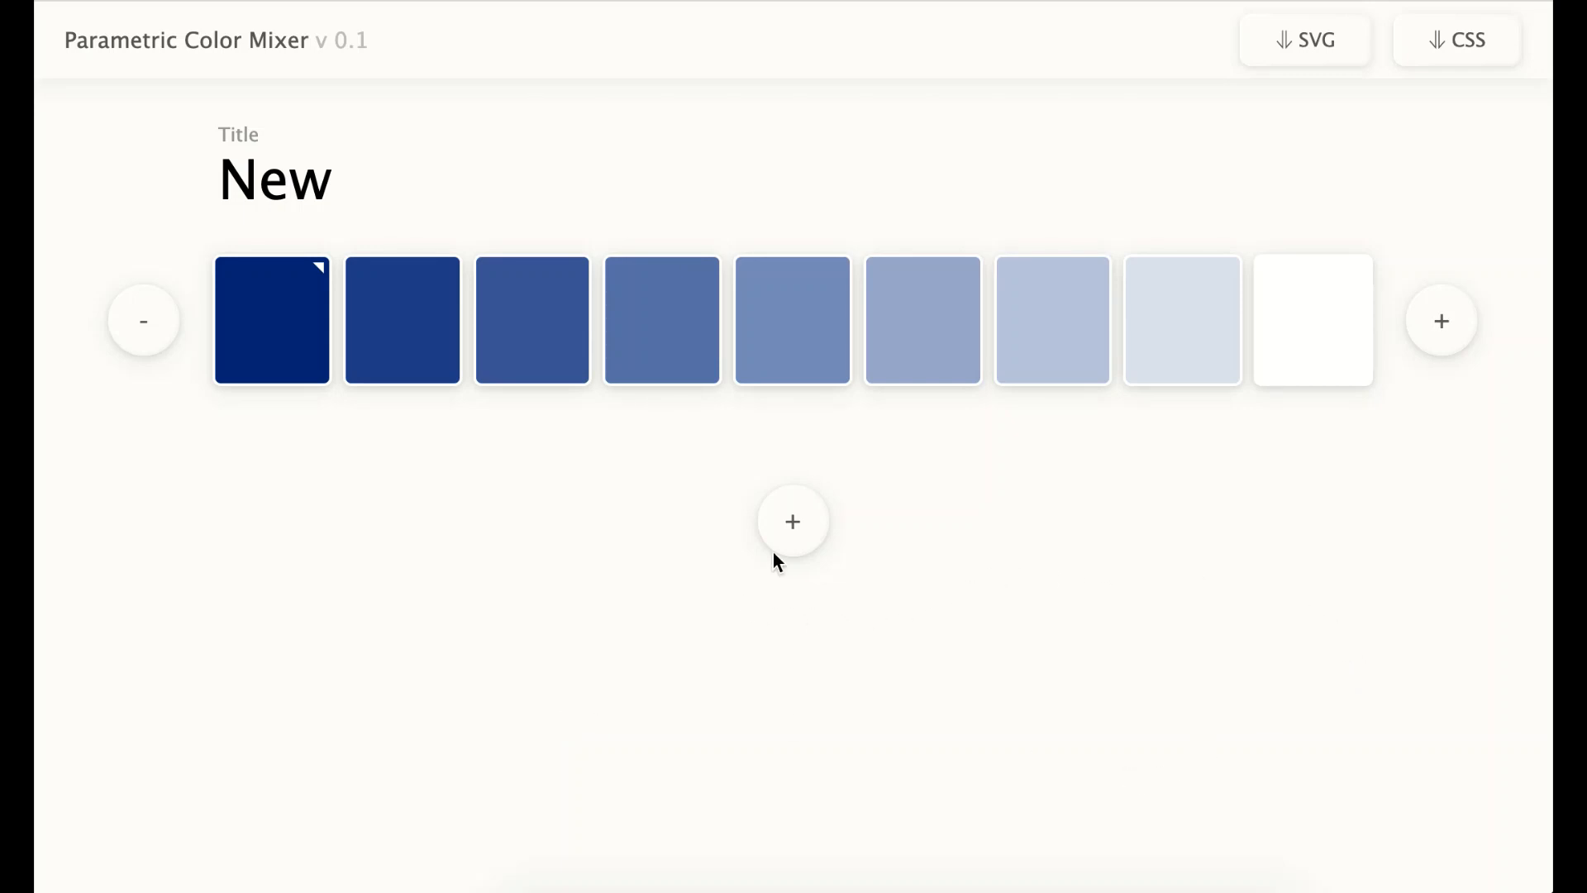
Add a mixing color below the palette and set it to a saturated blue
click(796, 527)
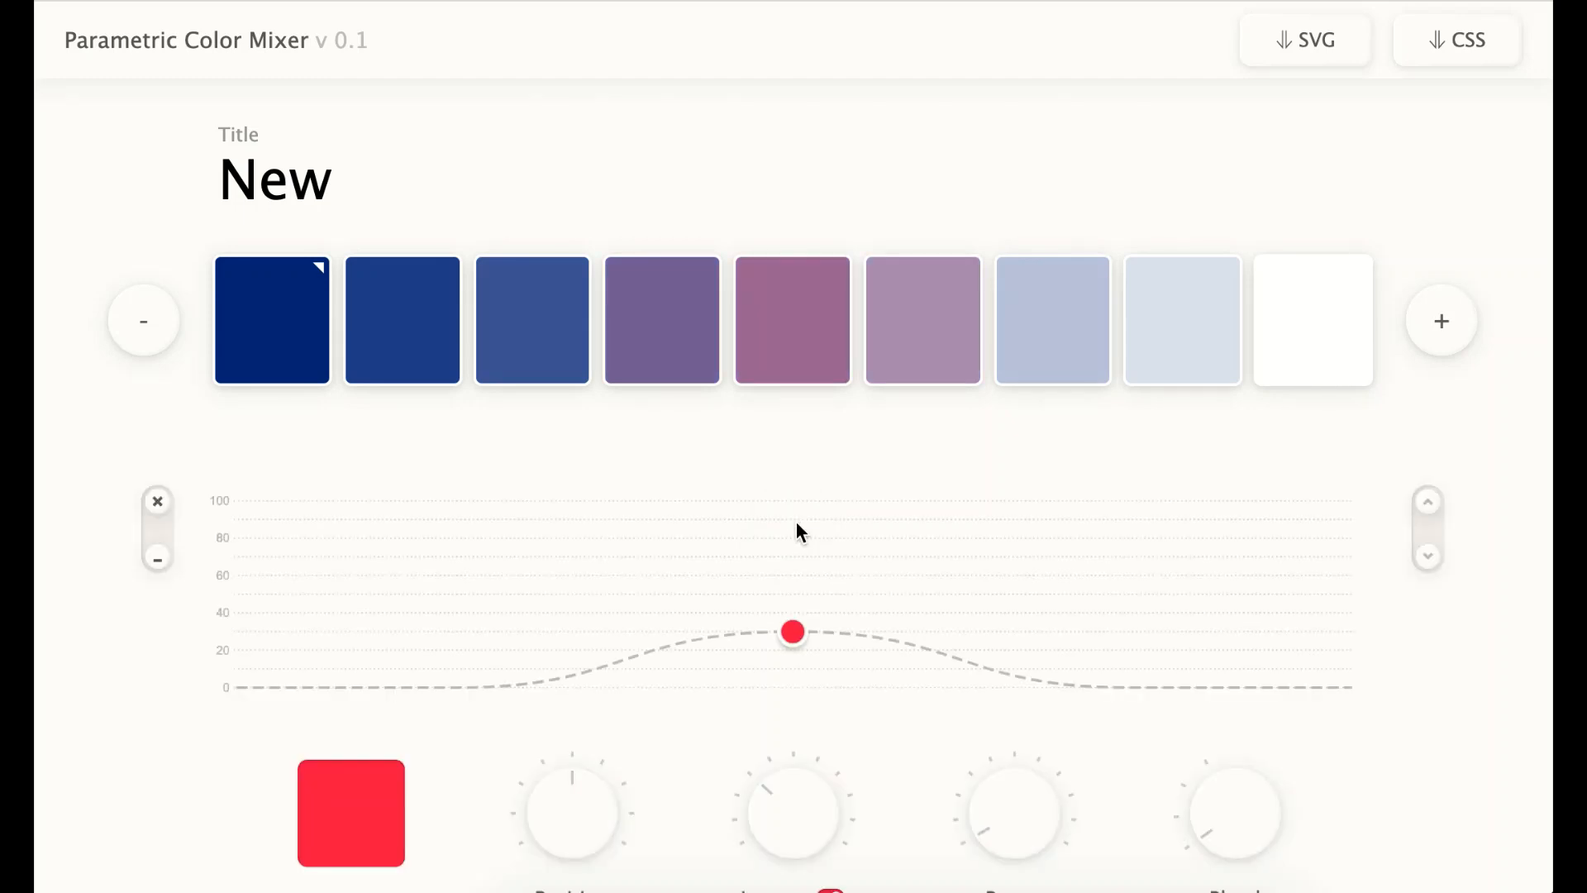
scroll(796, 520, down, 3)
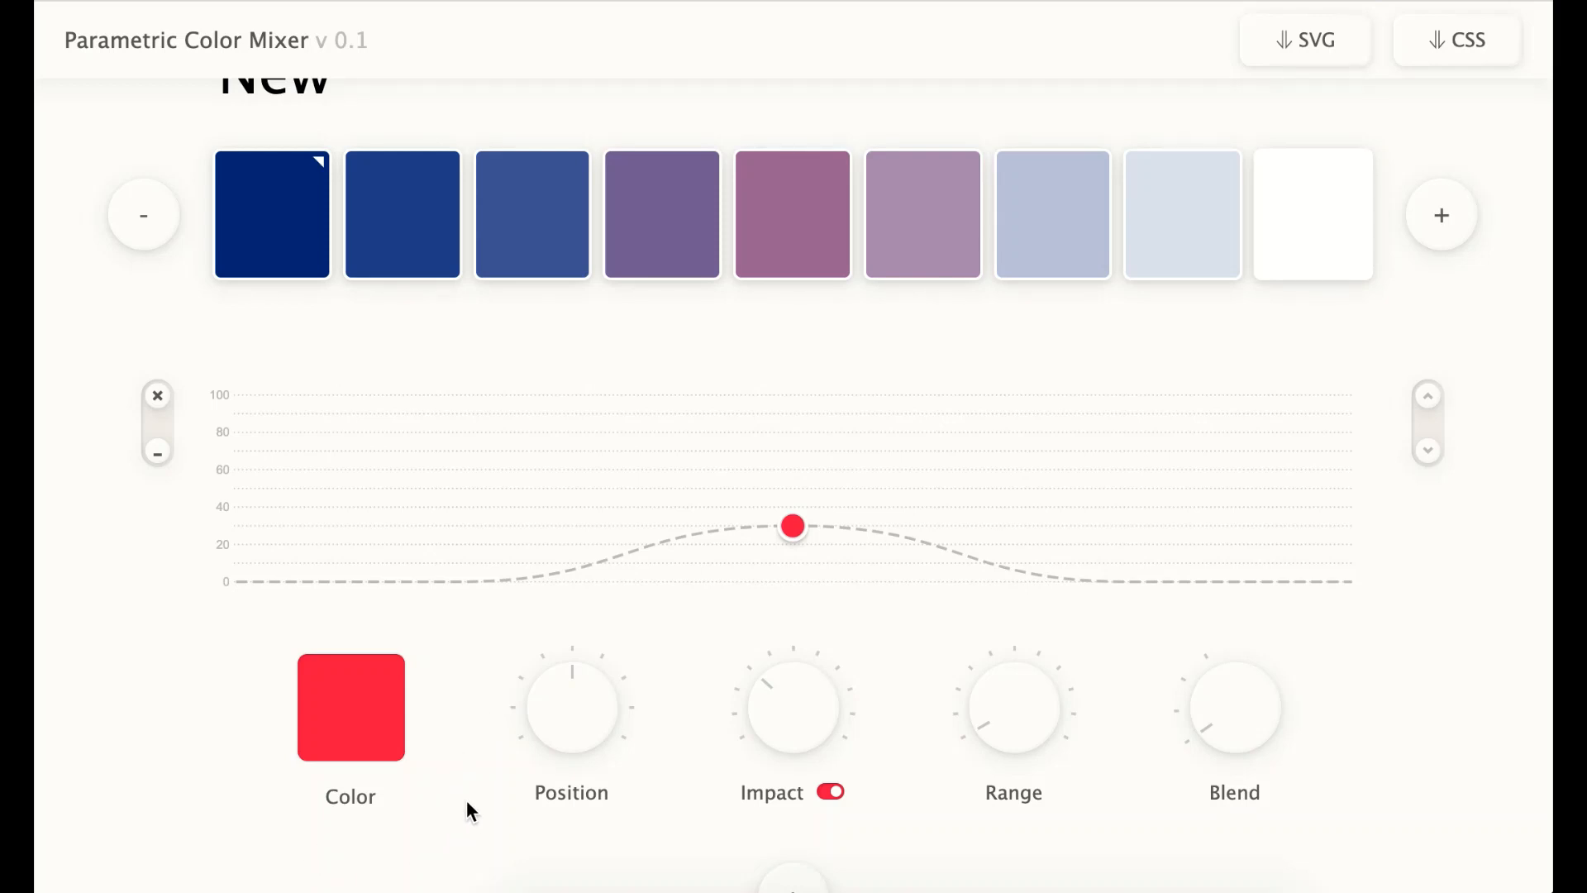
click(353, 712)
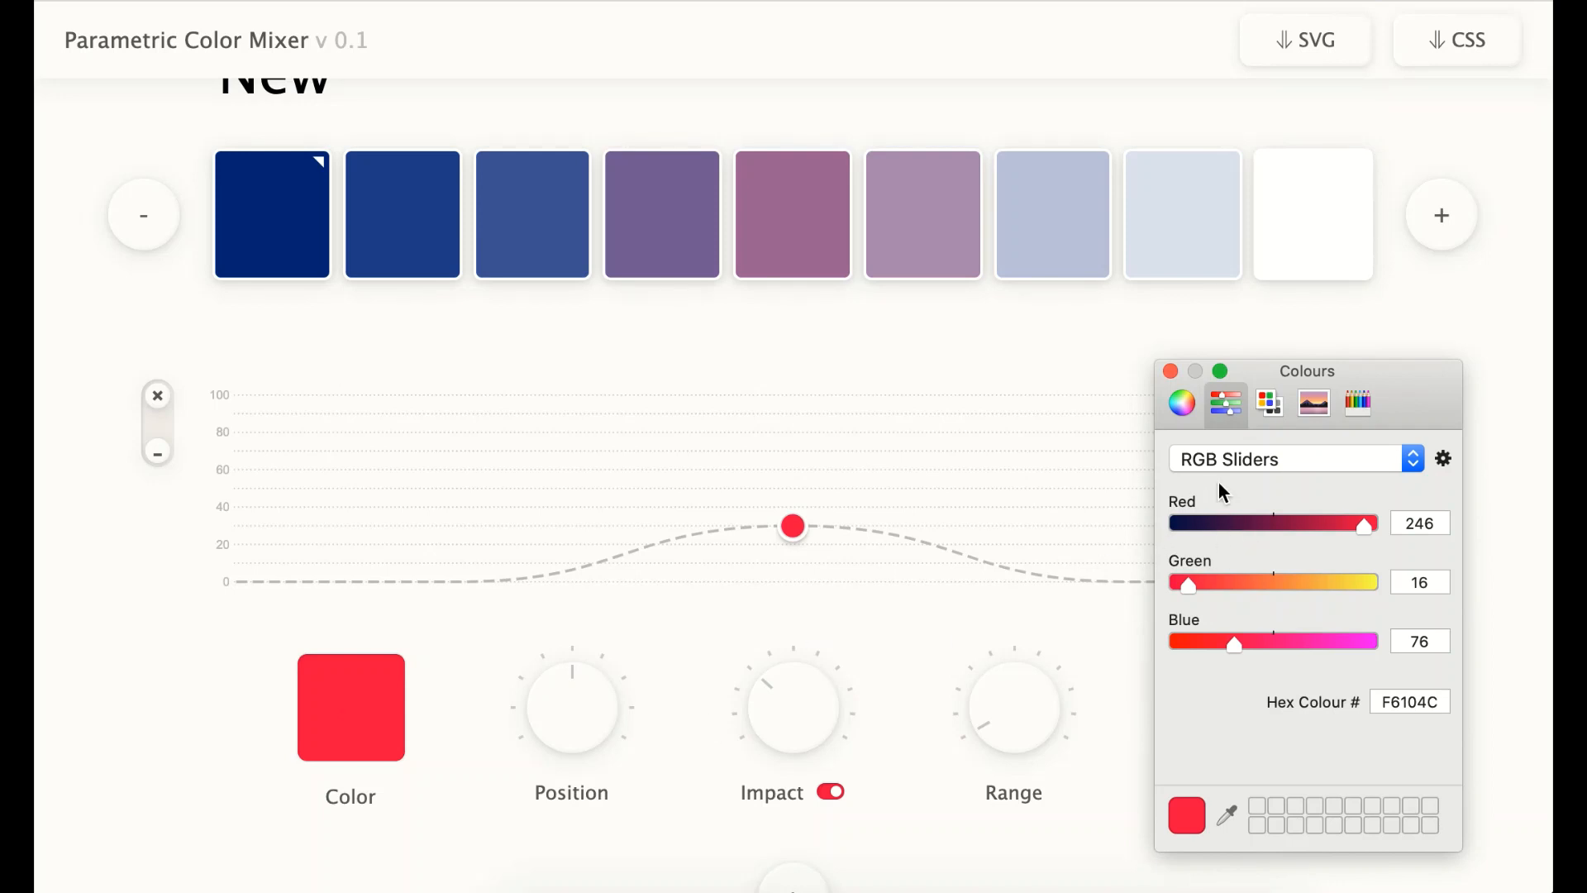
click(1184, 403)
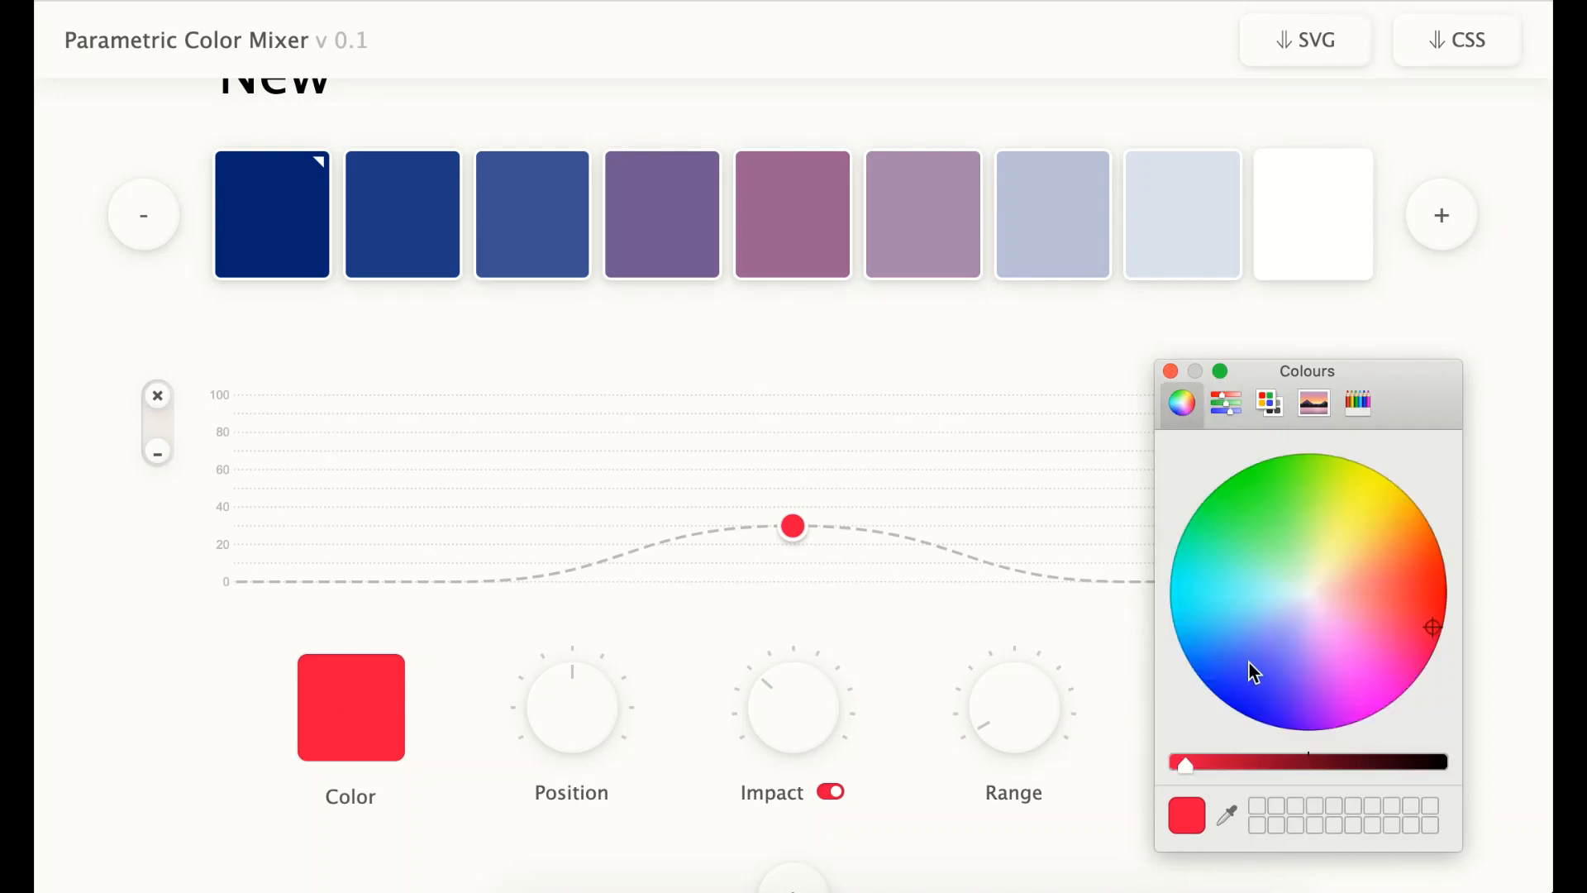
drag(1255, 673, 1231, 718)
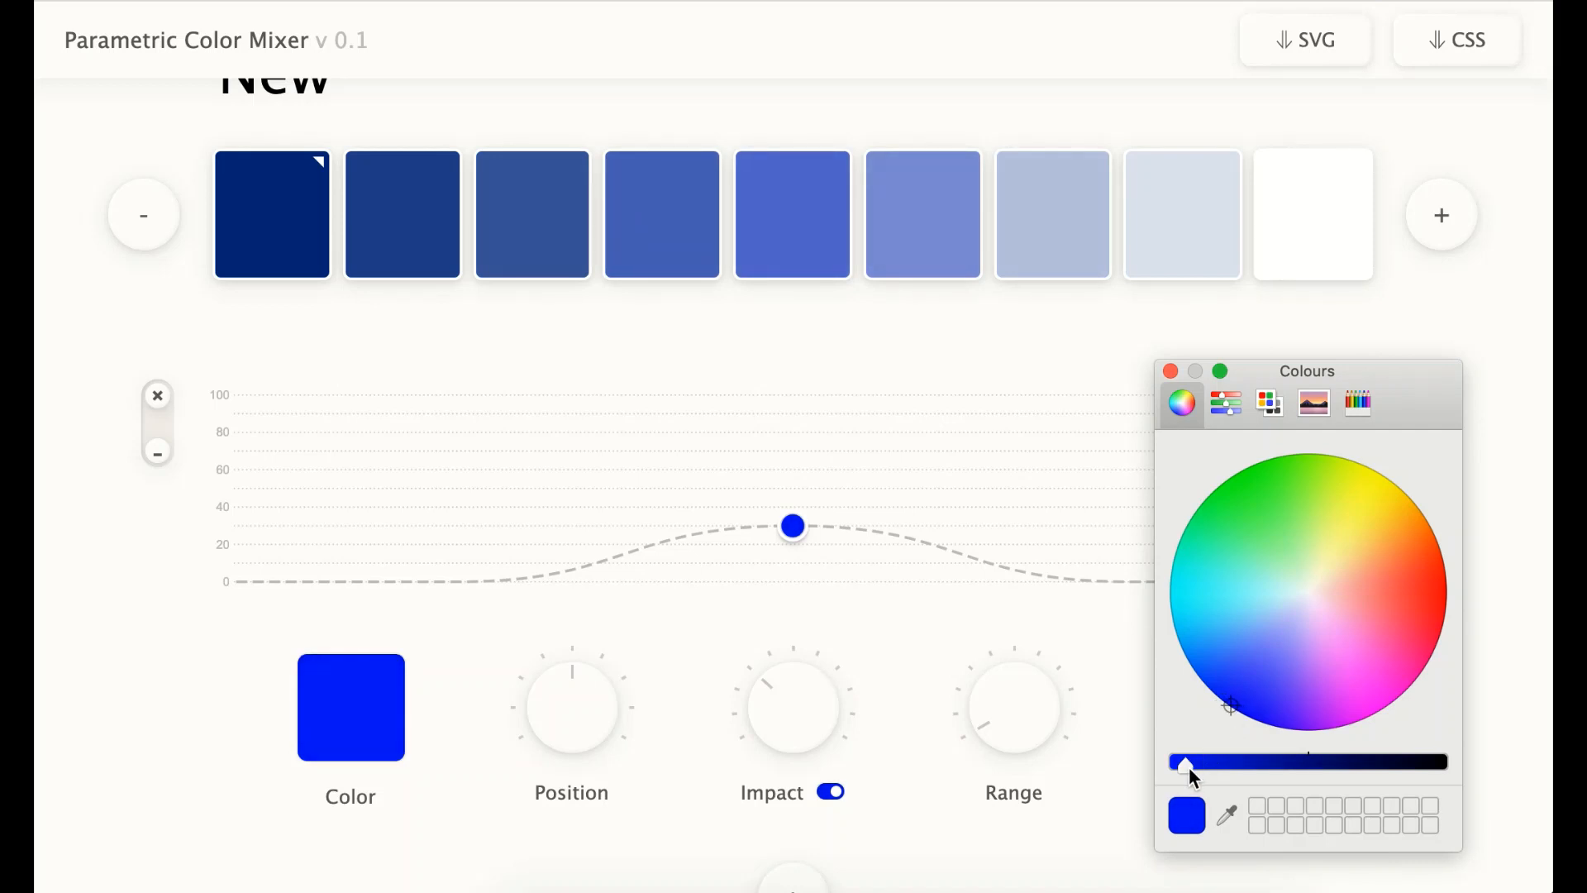
drag(1241, 713, 1214, 712)
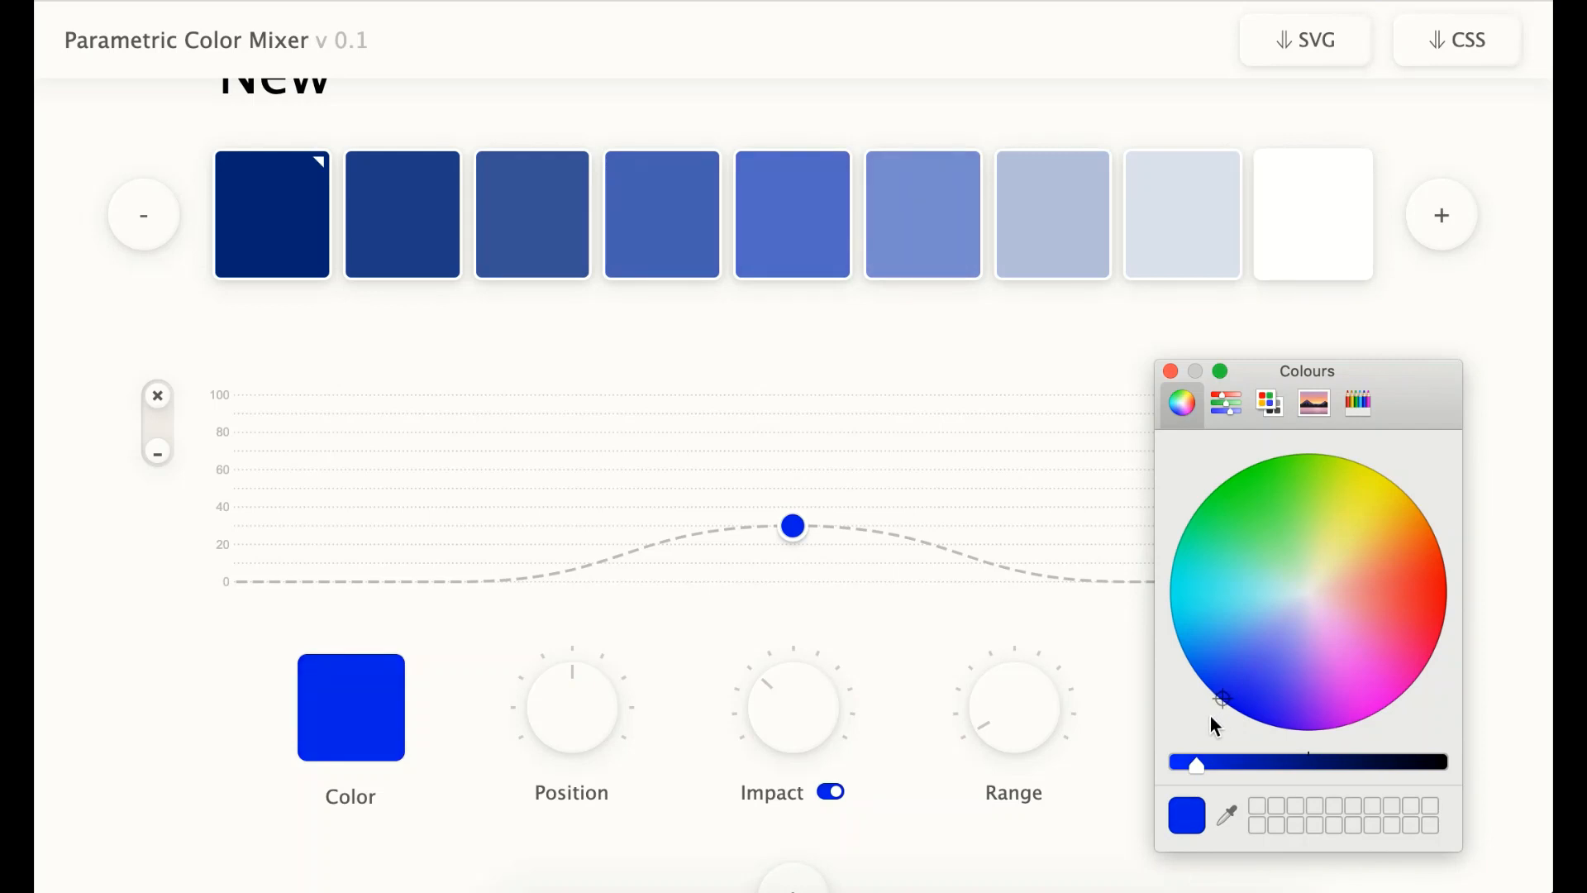
click(1171, 372)
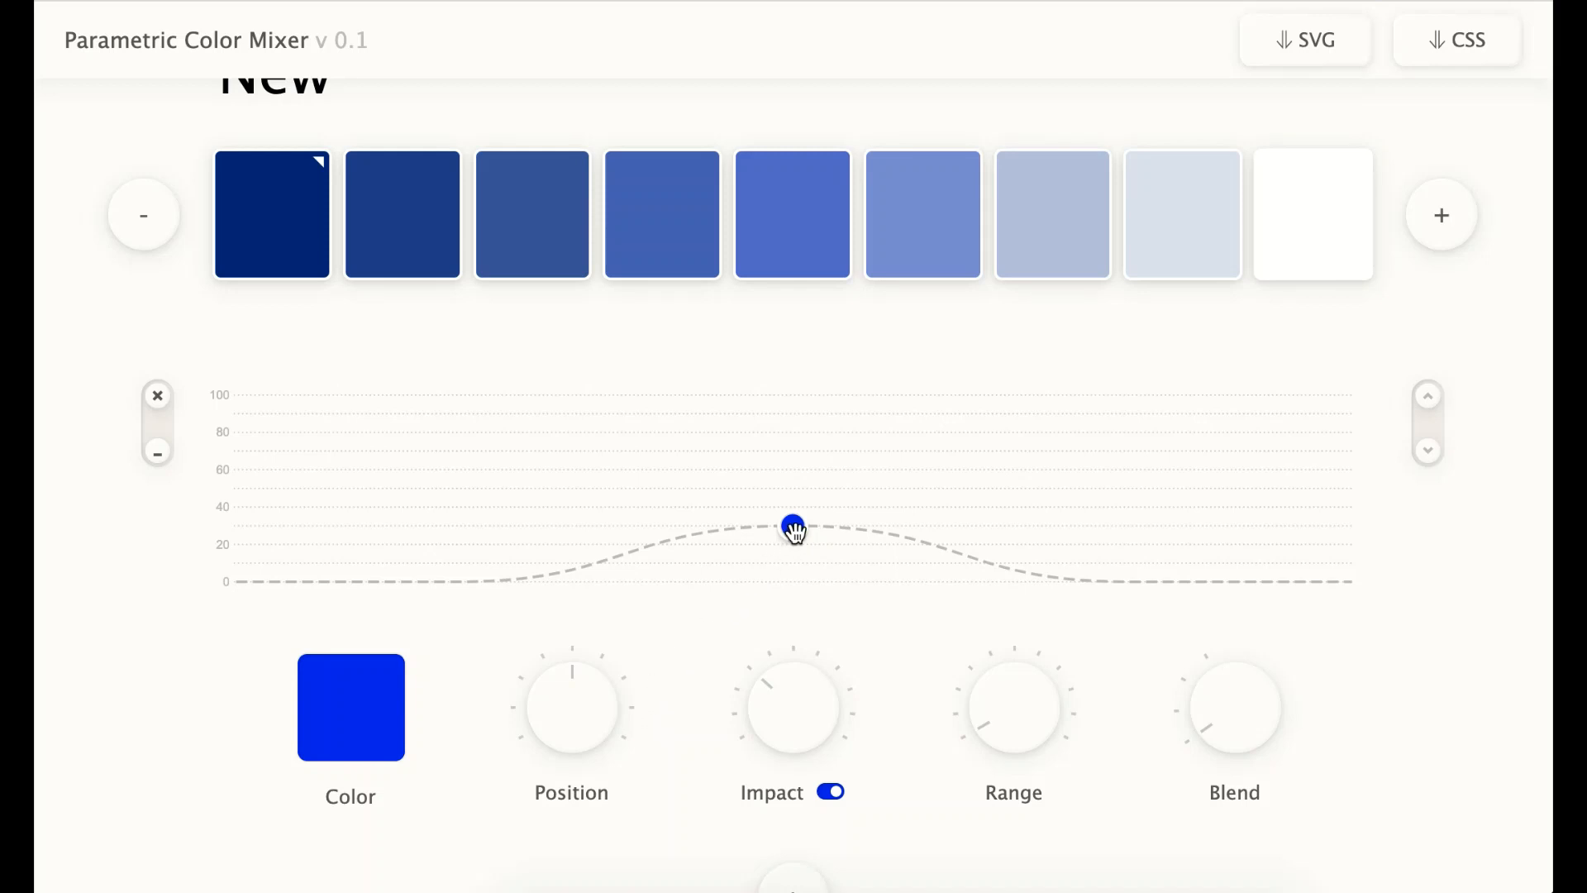
Raise the blue curve's impact to about 80 and shift its peak under the seventh swatch
drag(793, 525, 811, 429)
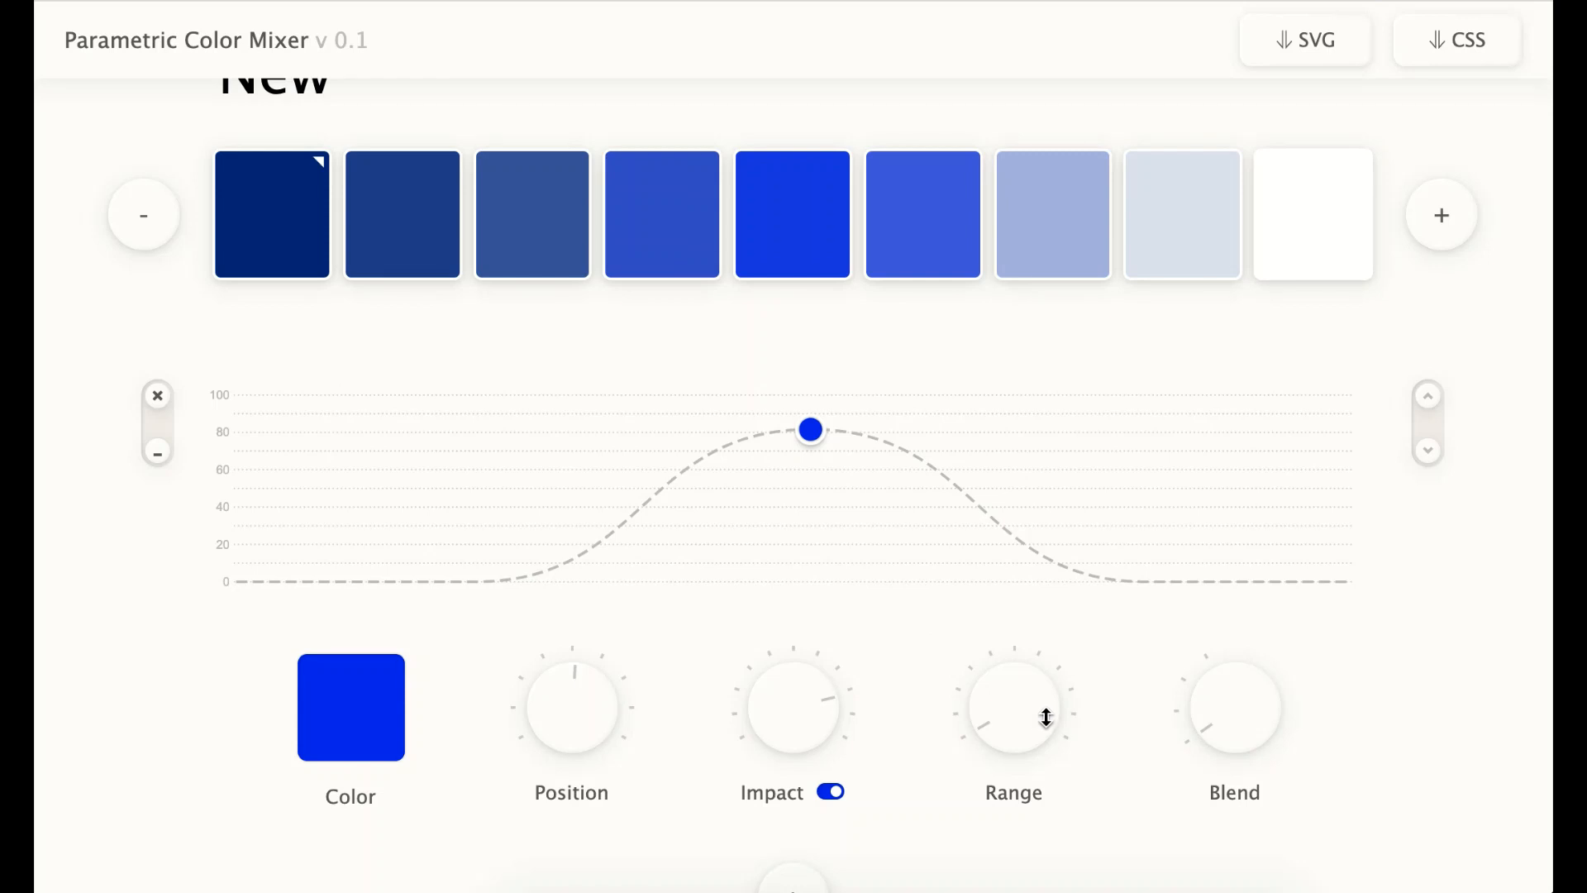
mouse_move(1014, 722)
mouse_down()
mouse_move(1024, 512)
mouse_move(1003, 721)
mouse_up()
drag(806, 427, 902, 438)
mouse_move(1027, 443)
mouse_down()
mouse_move(1050, 415)
mouse_move(1051, 433)
mouse_up()
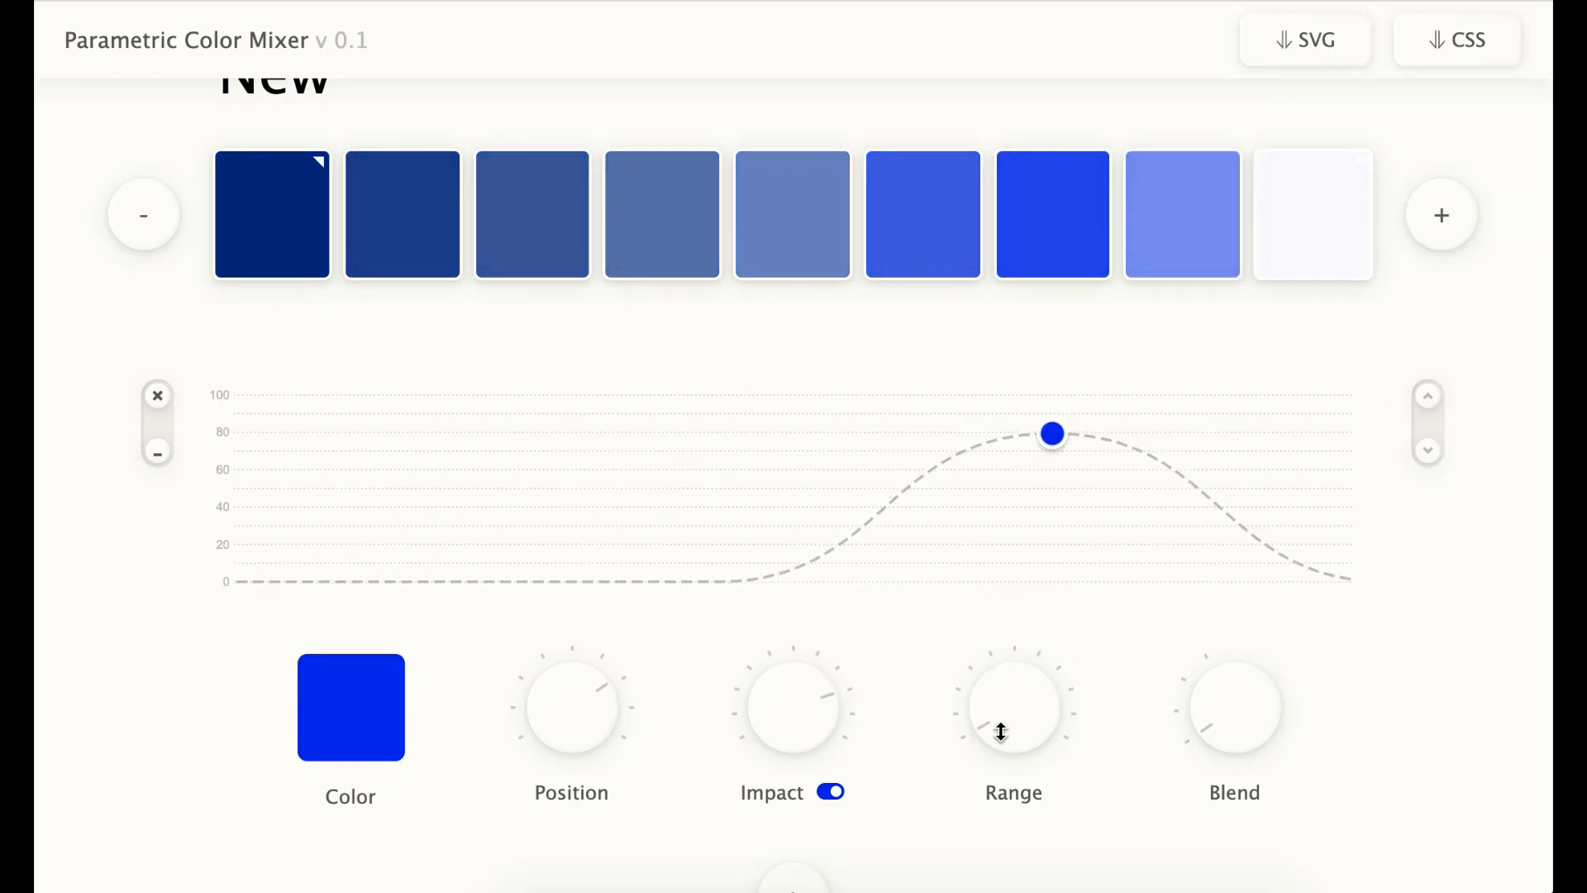
Try widening the blue's range to 0.36, and bring it back to a narrow curve
drag(1027, 734, 1024, 503)
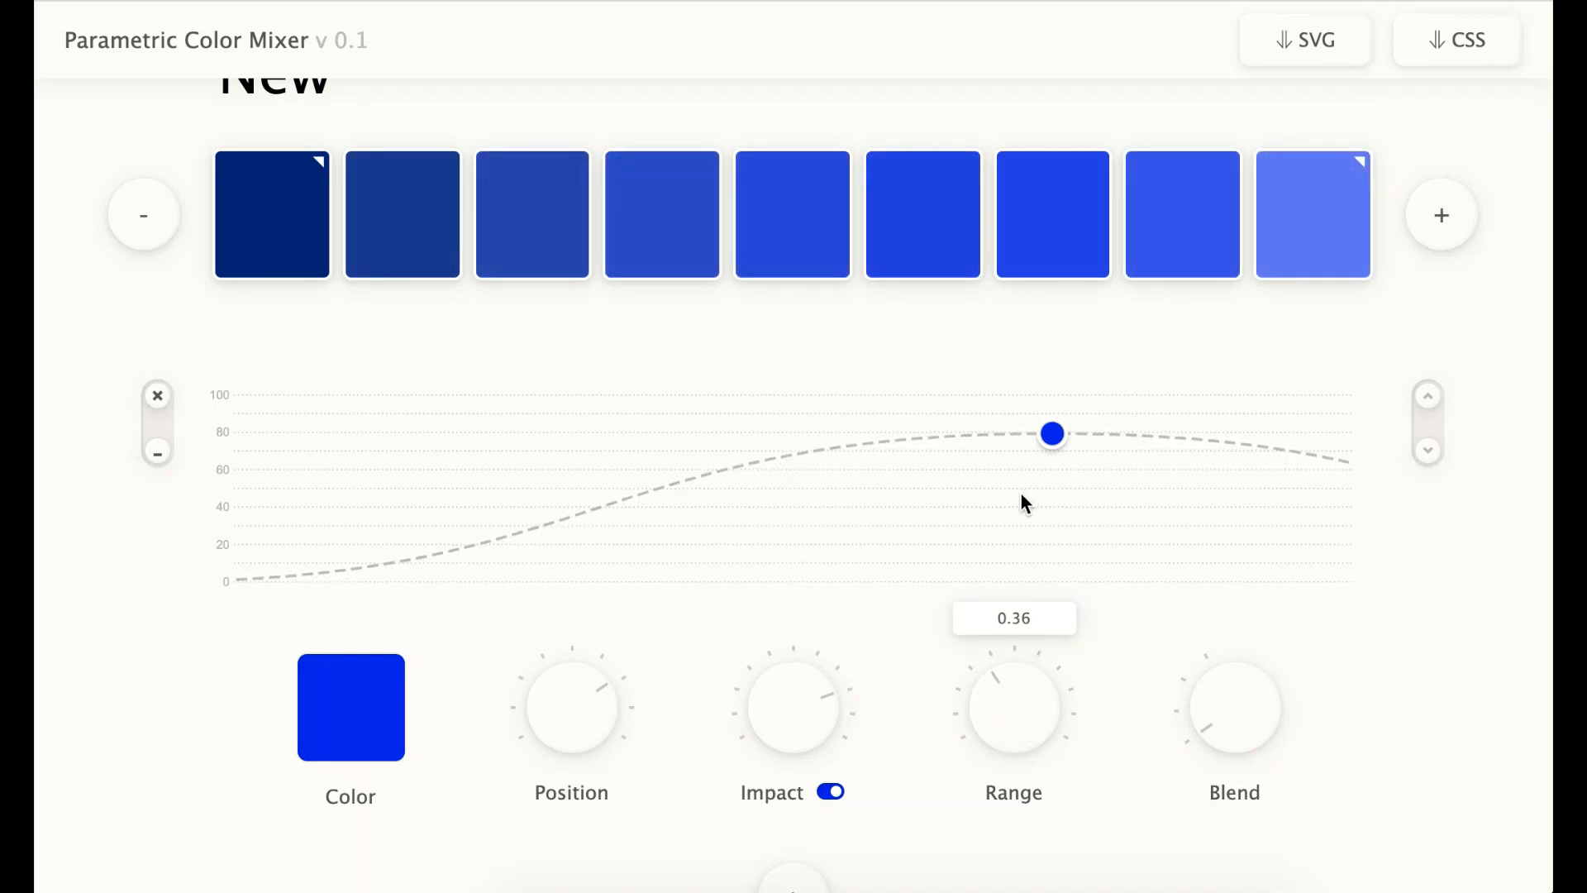
drag(1014, 723, 1021, 791)
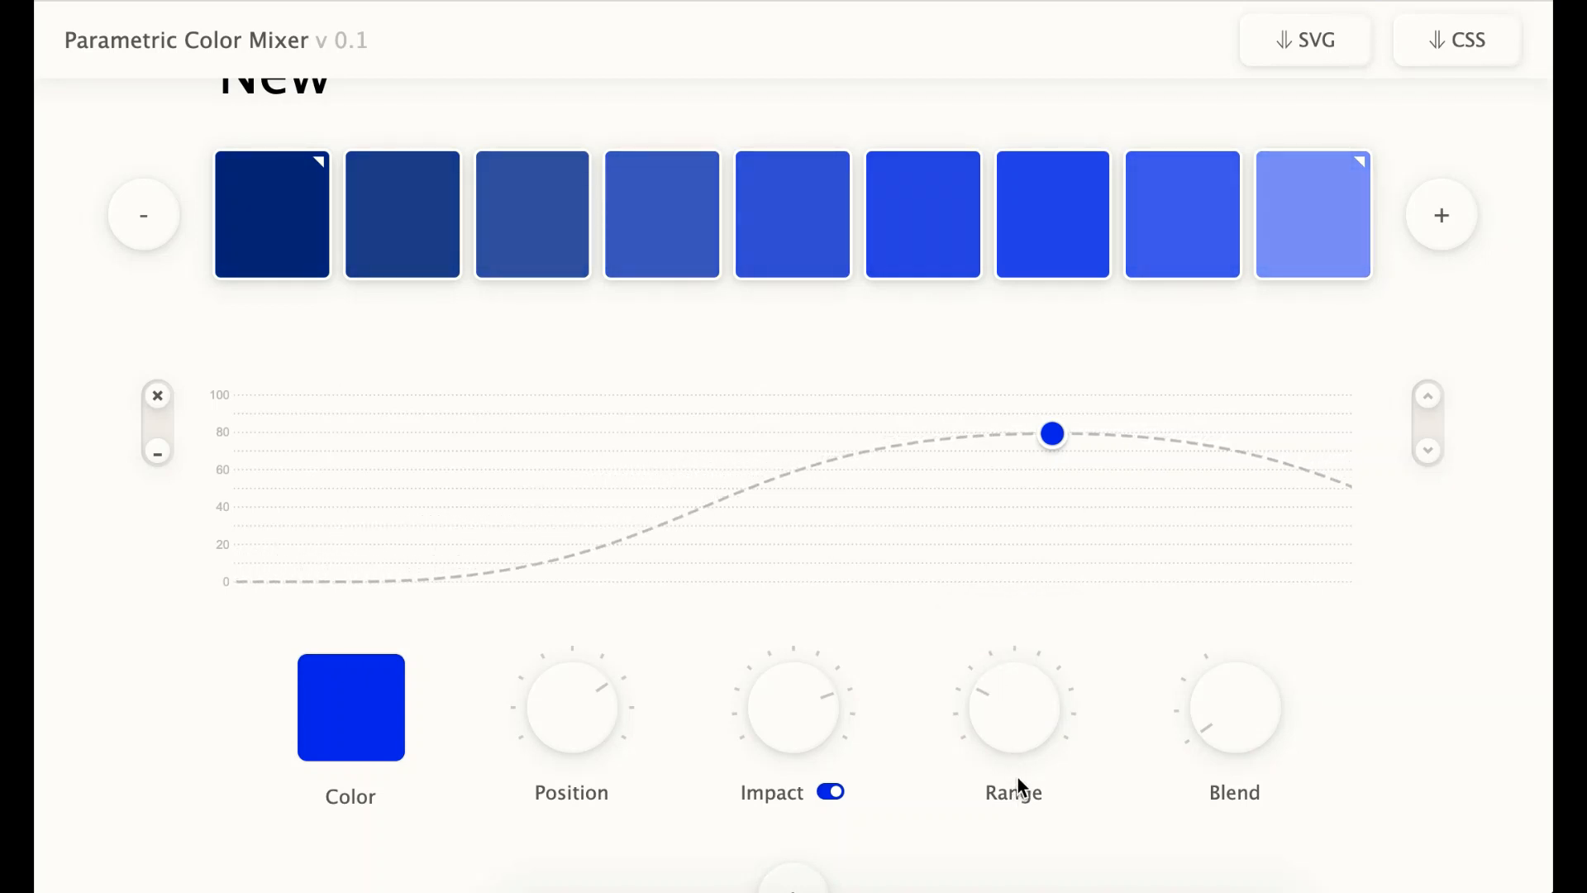
drag(1017, 682, 1022, 840)
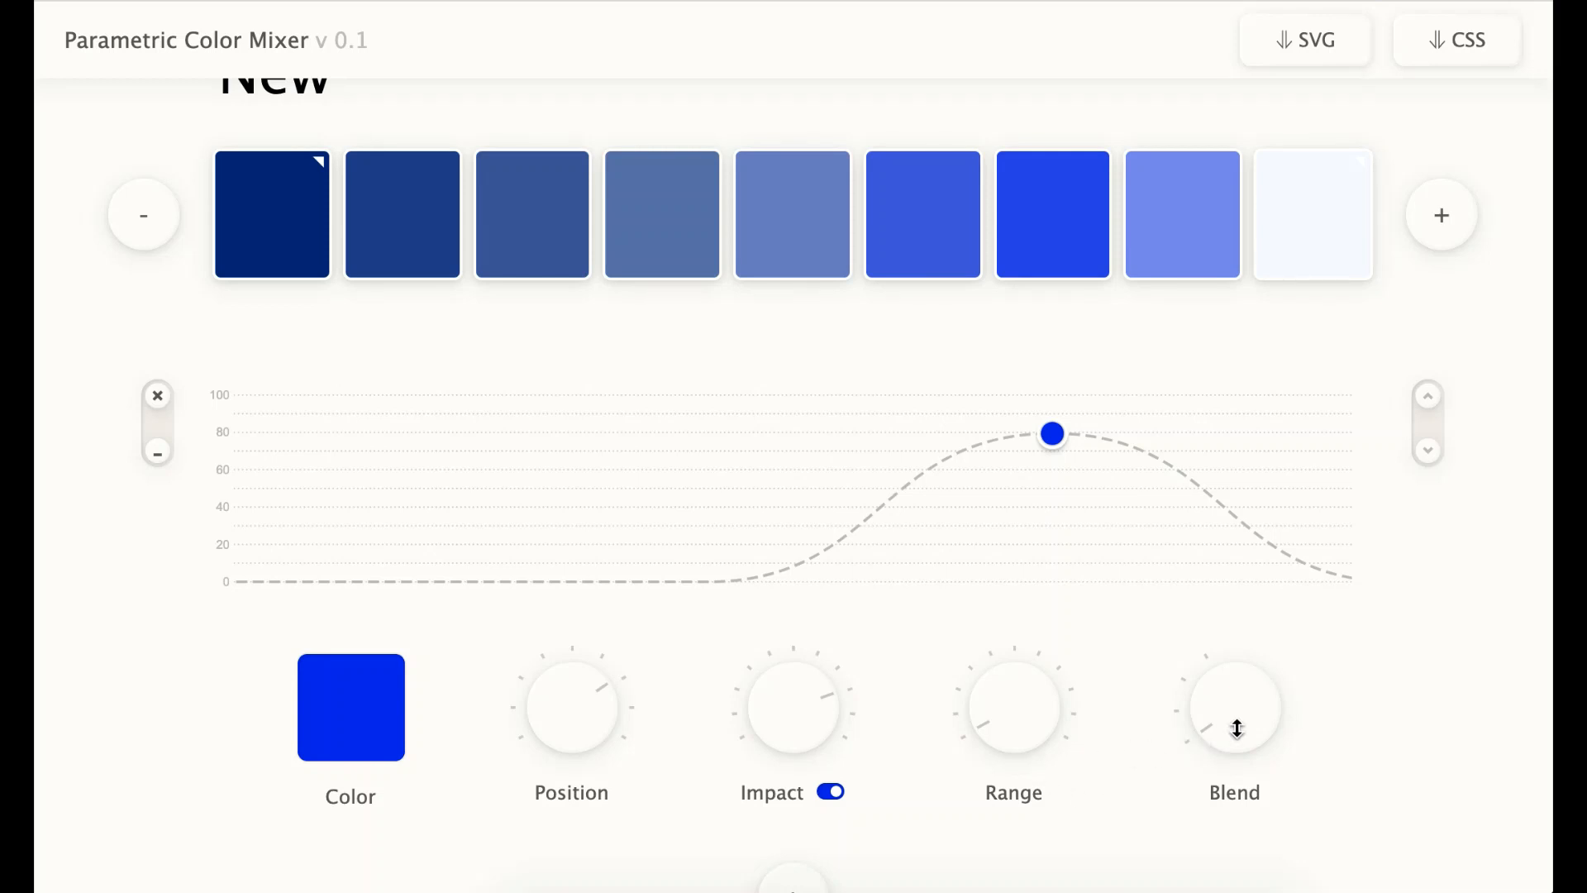
Lower the blue's impact to about 60, and try the Overlay blend before returning to the initial blend mode
mouse_move(1241, 728)
mouse_down()
mouse_move(1244, 569)
mouse_move(1233, 721)
mouse_up()
mouse_move(1238, 726)
drag(1052, 435, 1056, 475)
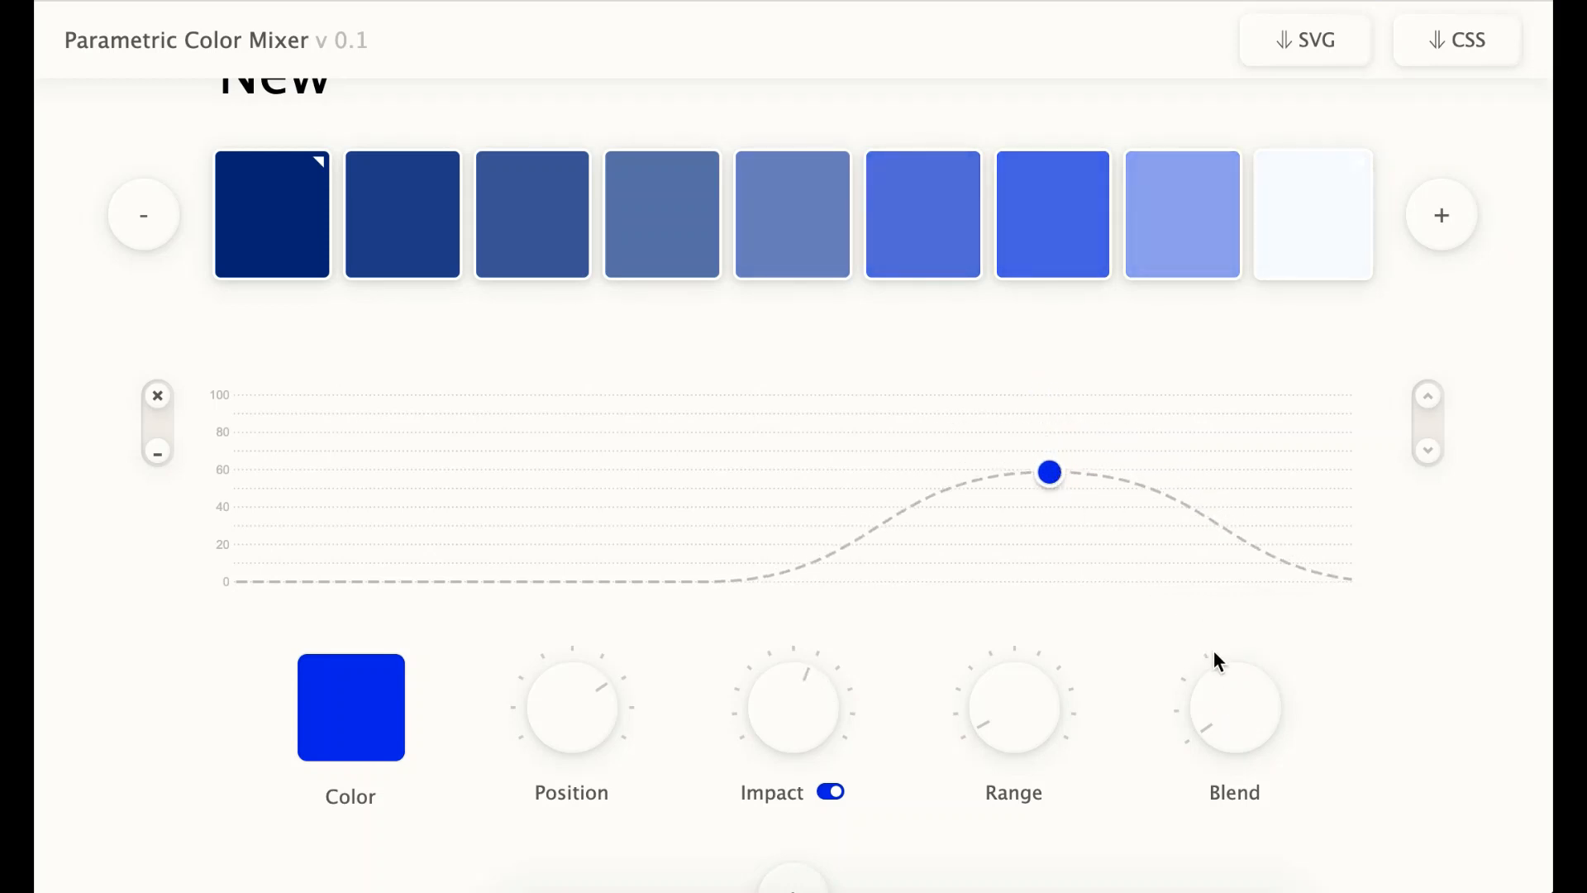
drag(1233, 707, 1236, 481)
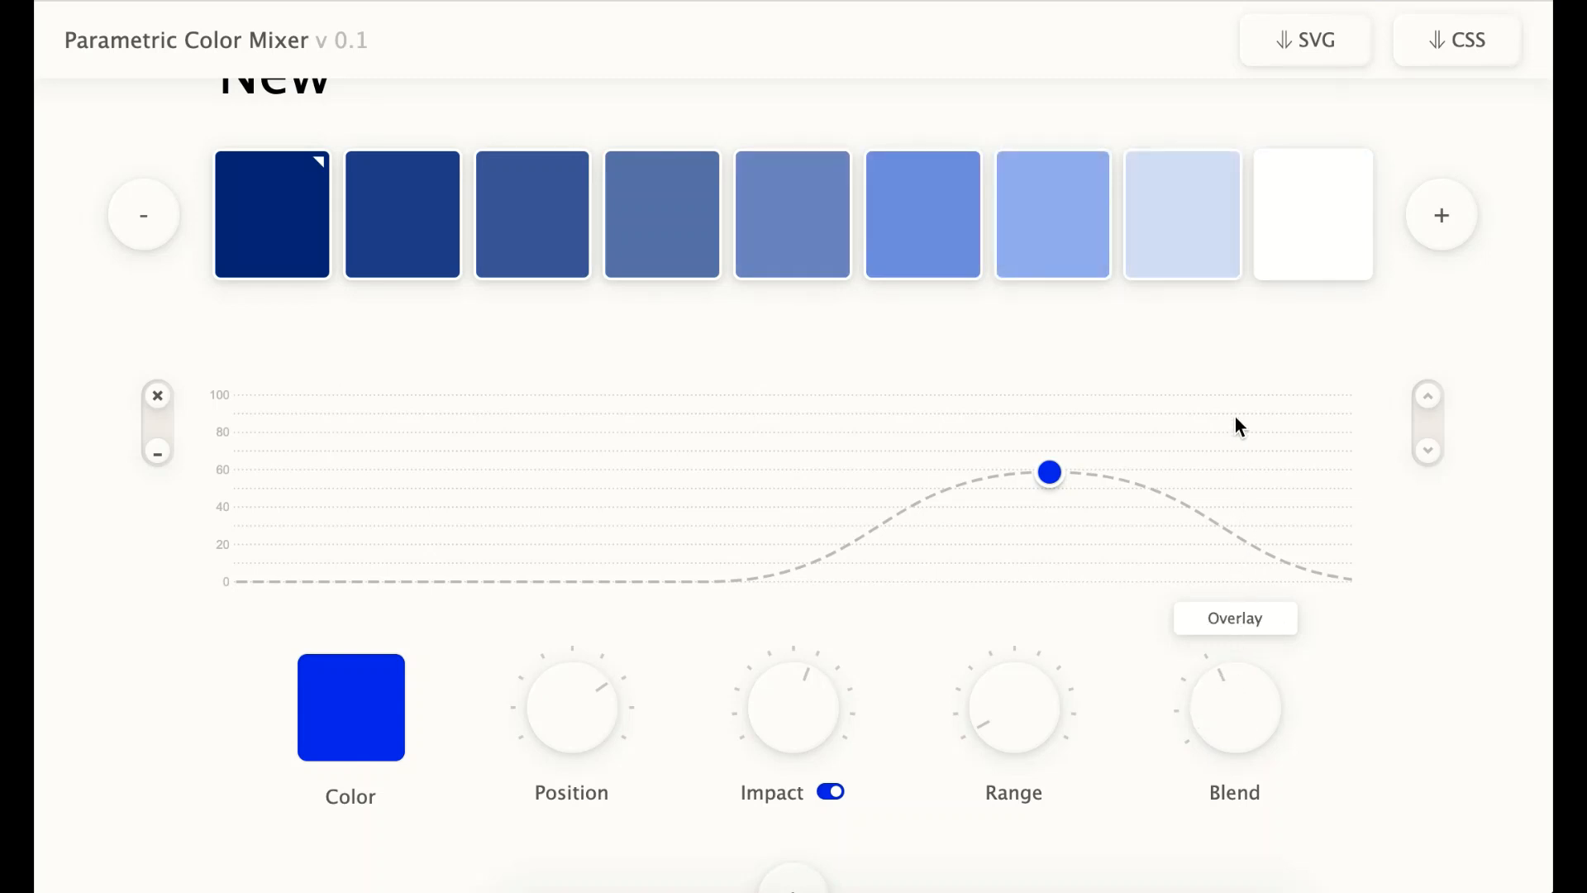
drag(1236, 419, 1243, 711)
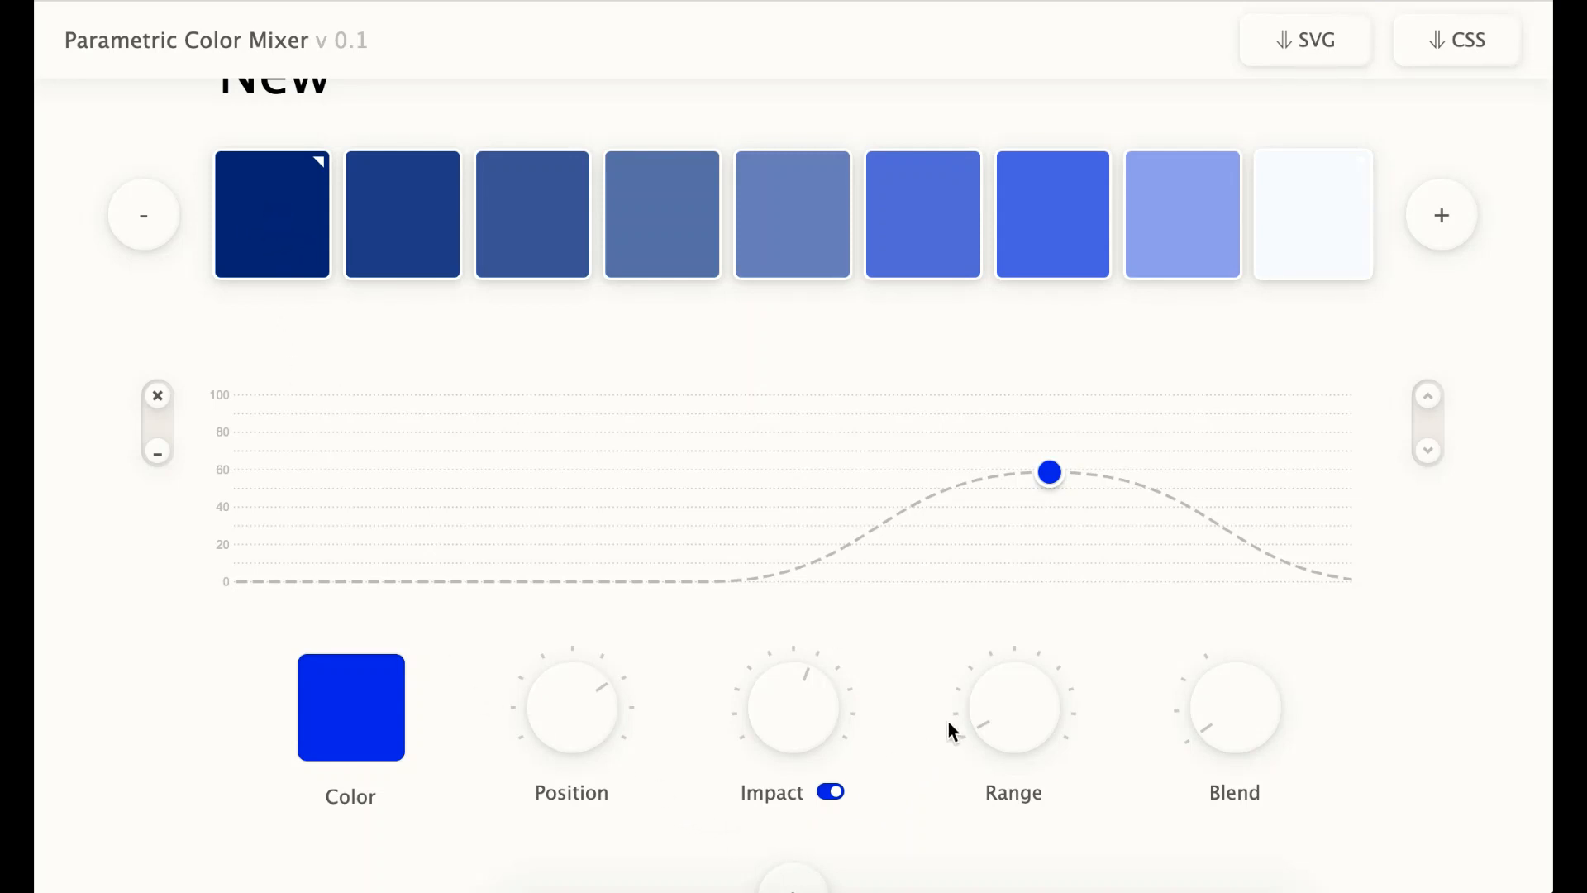
Switch the blue's impact off and on again to compare the palette with and without it
click(830, 794)
scroll(699, 429, up, 2)
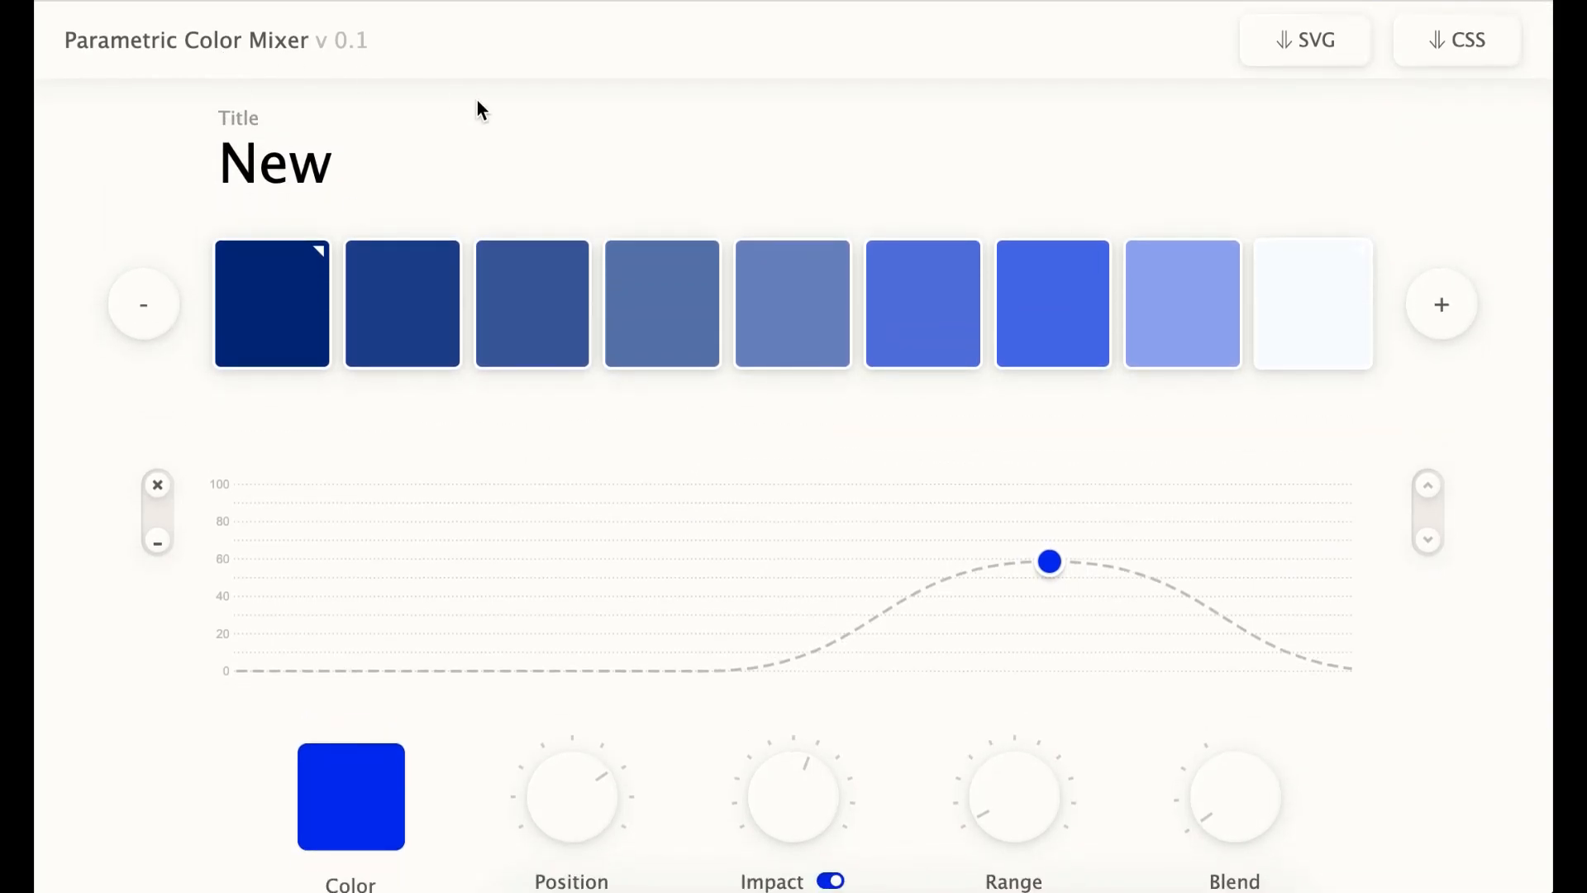
scroll(829, 632, down, 2)
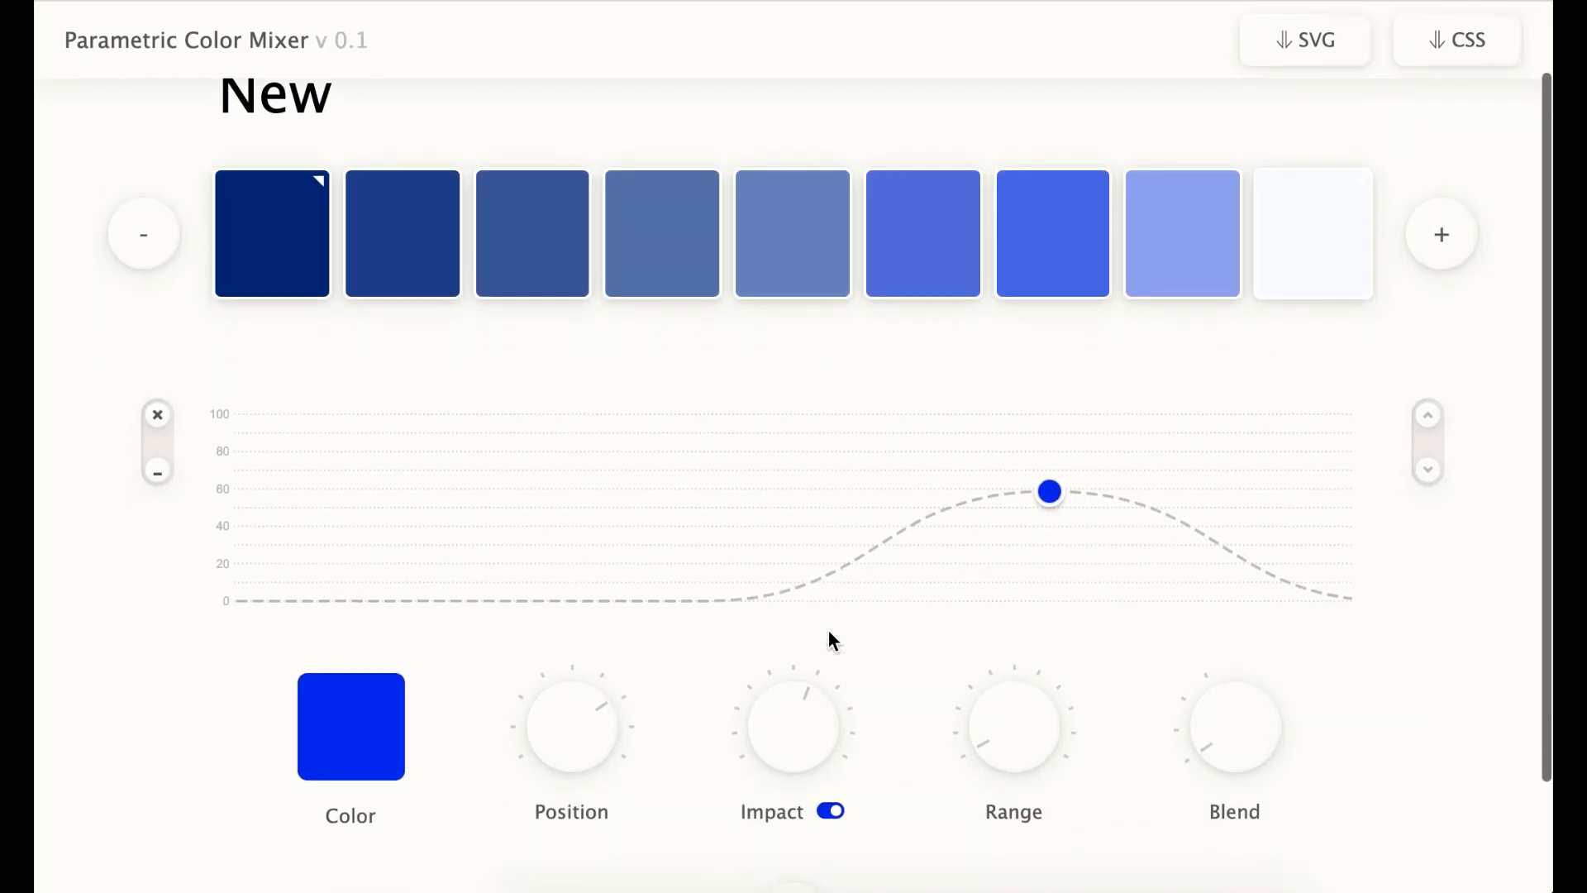
scroll(832, 640, down, 2)
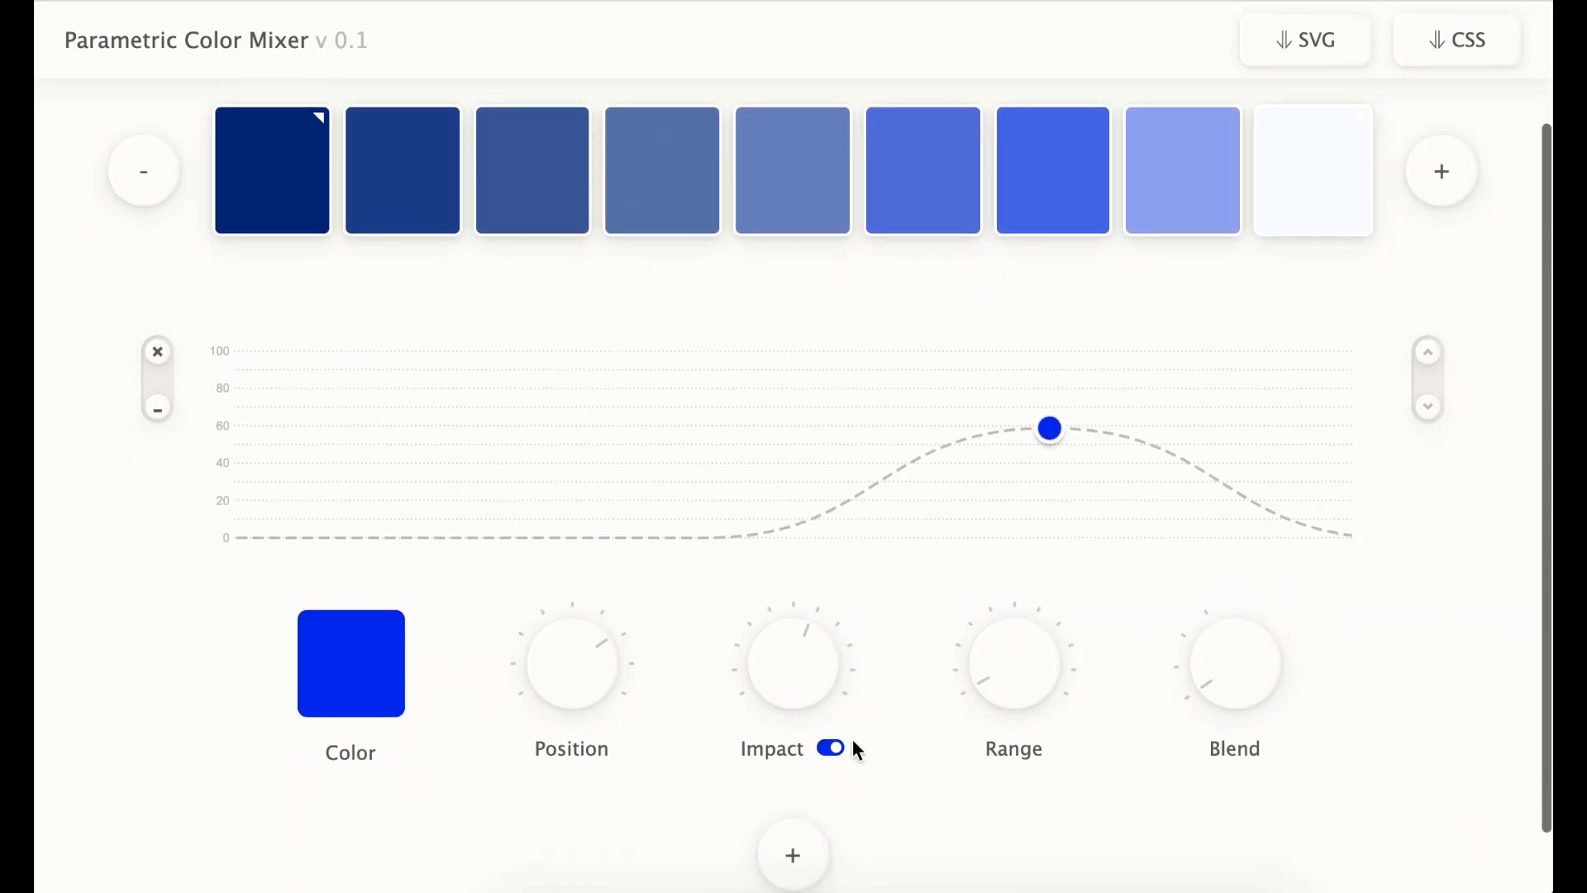
click(833, 751)
scroll(925, 786, up, 2)
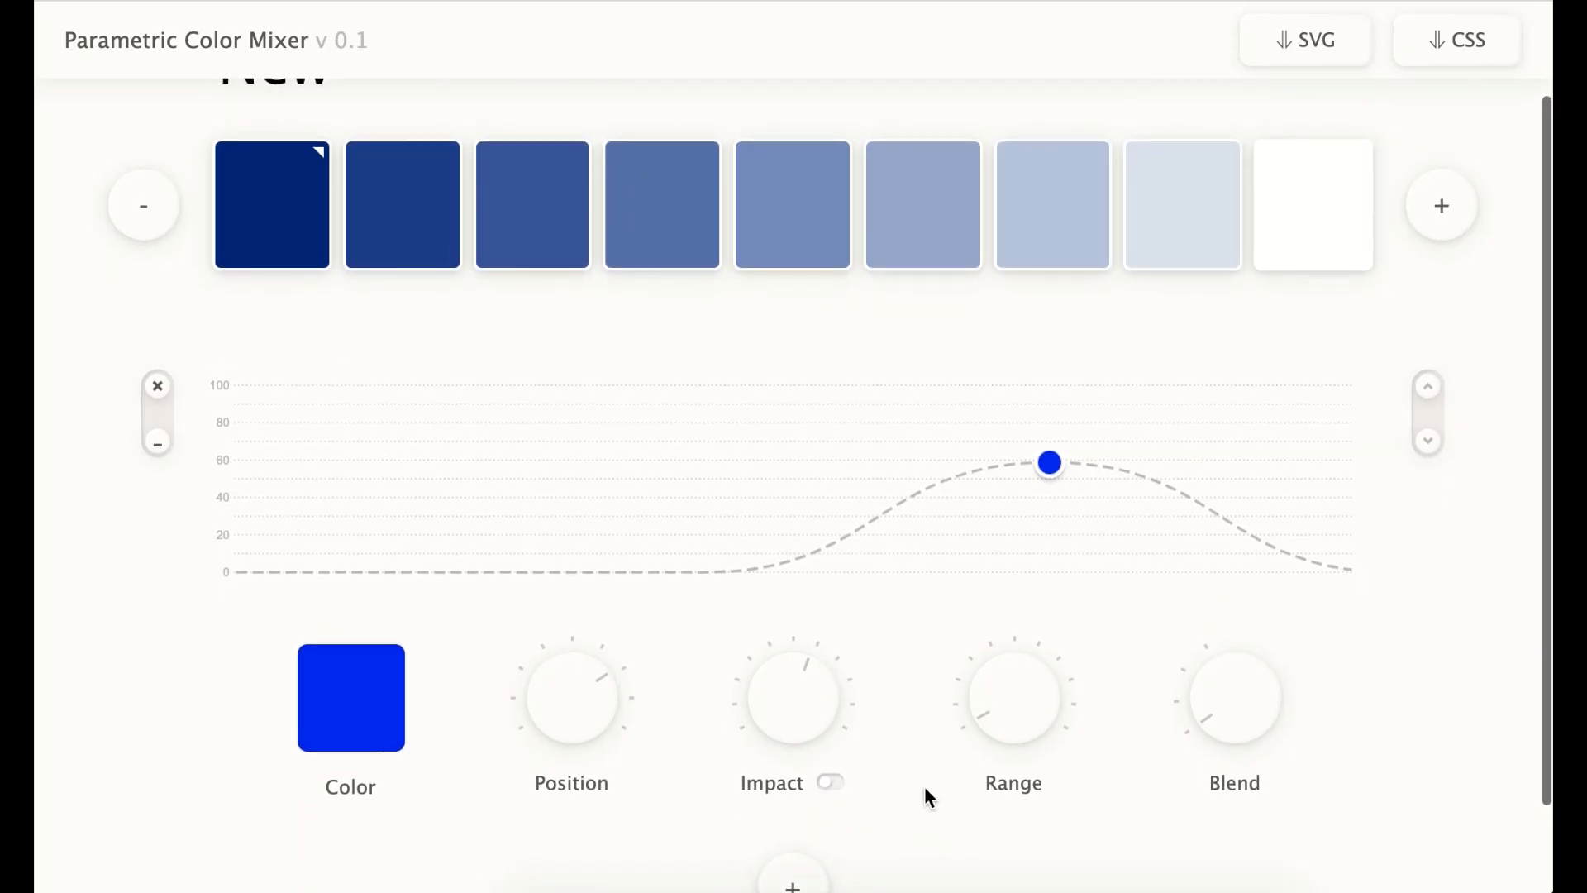
scroll(926, 790, down, 2)
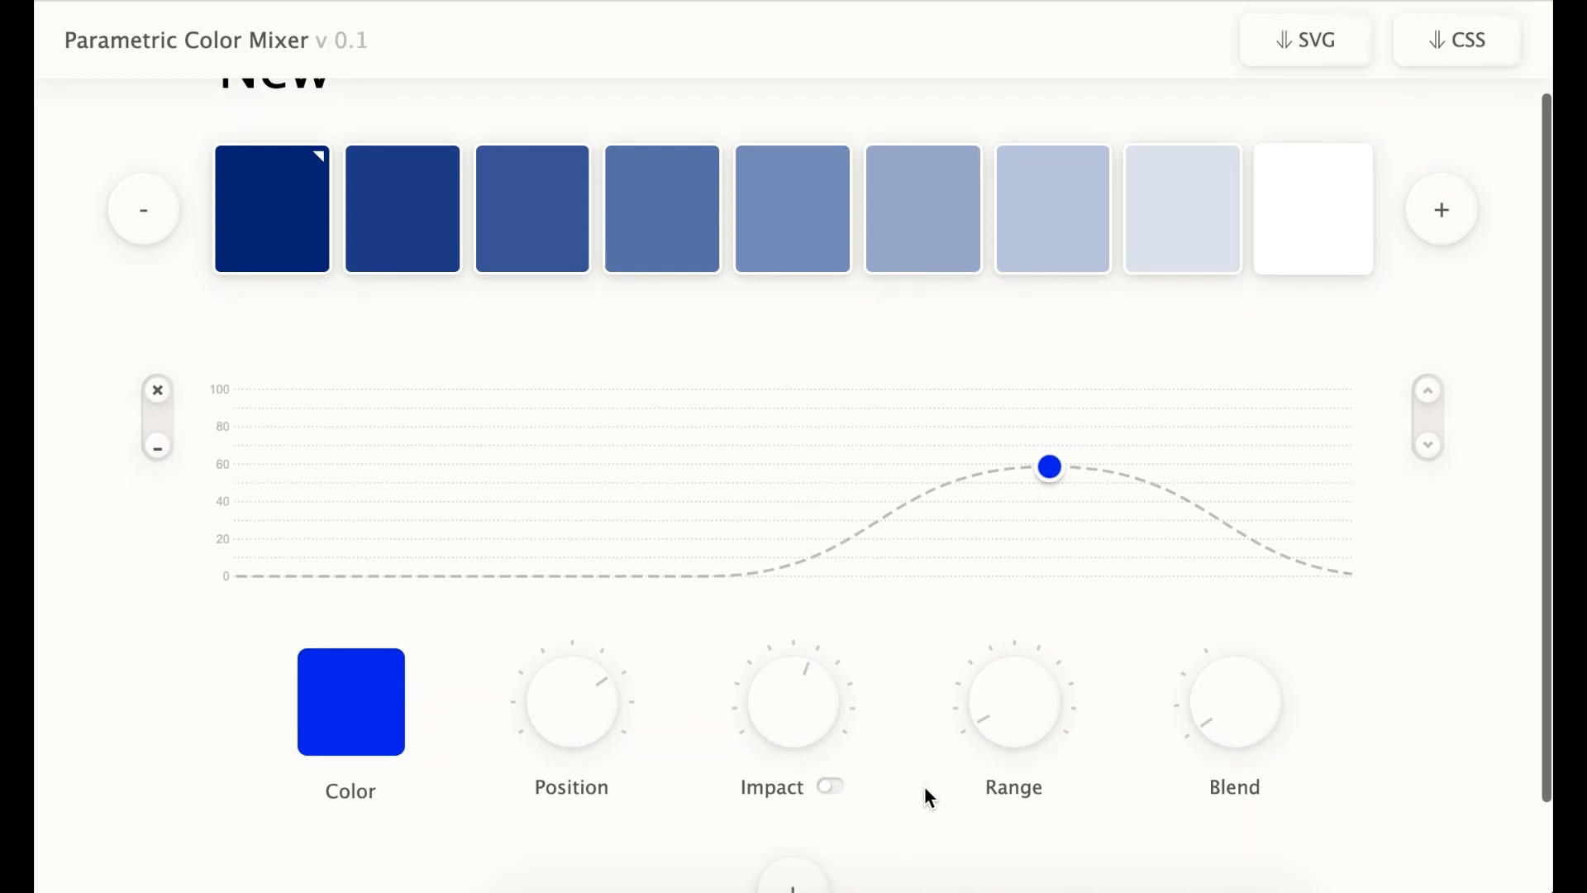
click(834, 792)
click(834, 792)
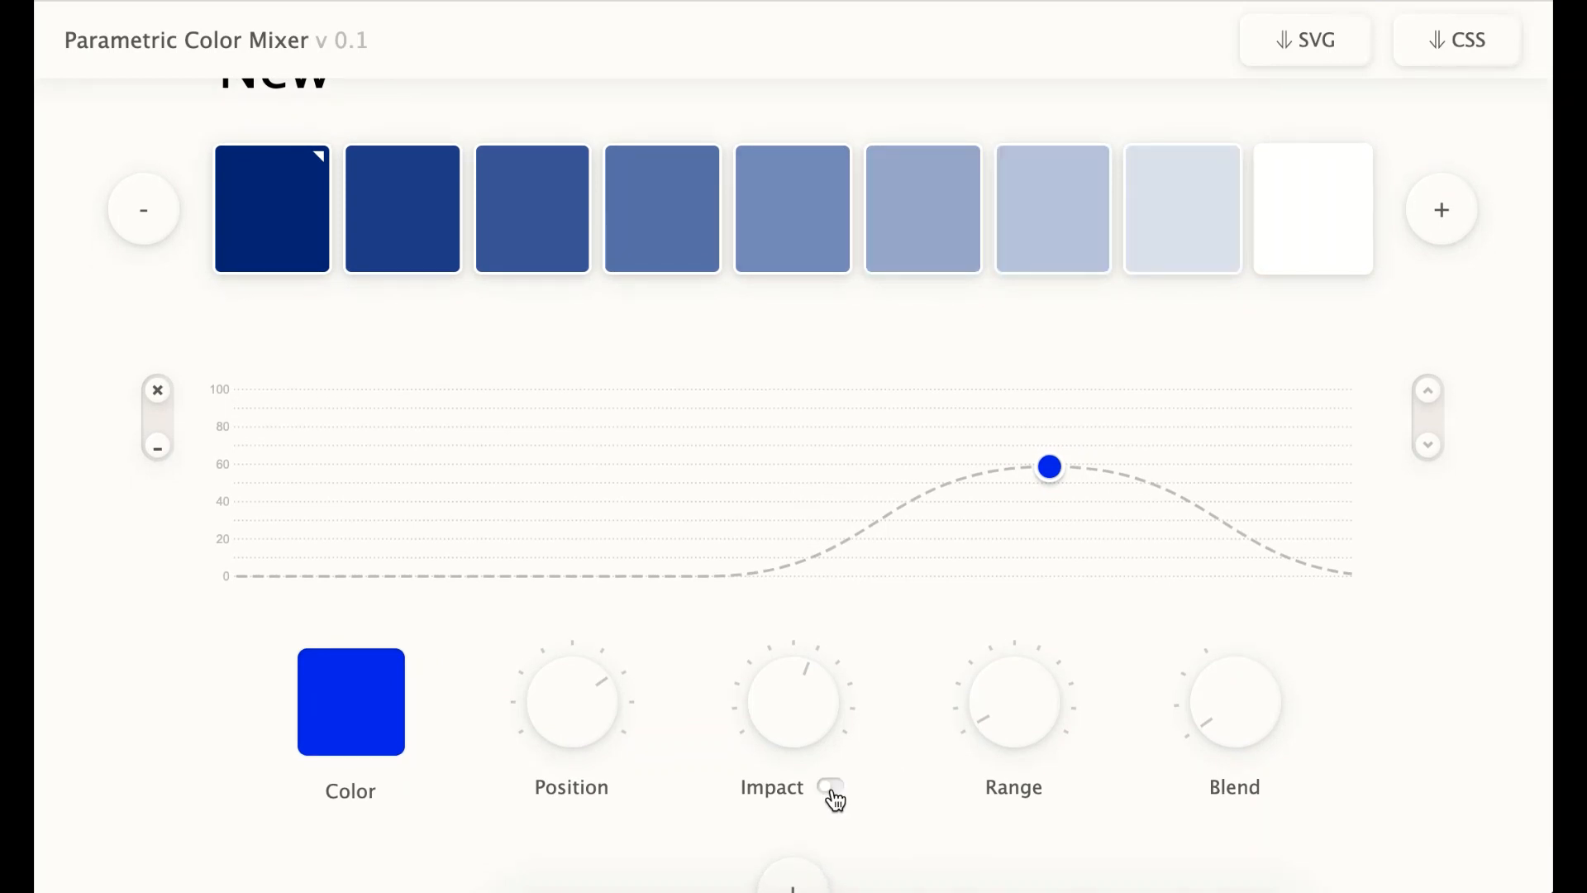
click(834, 792)
click(835, 799)
click(831, 786)
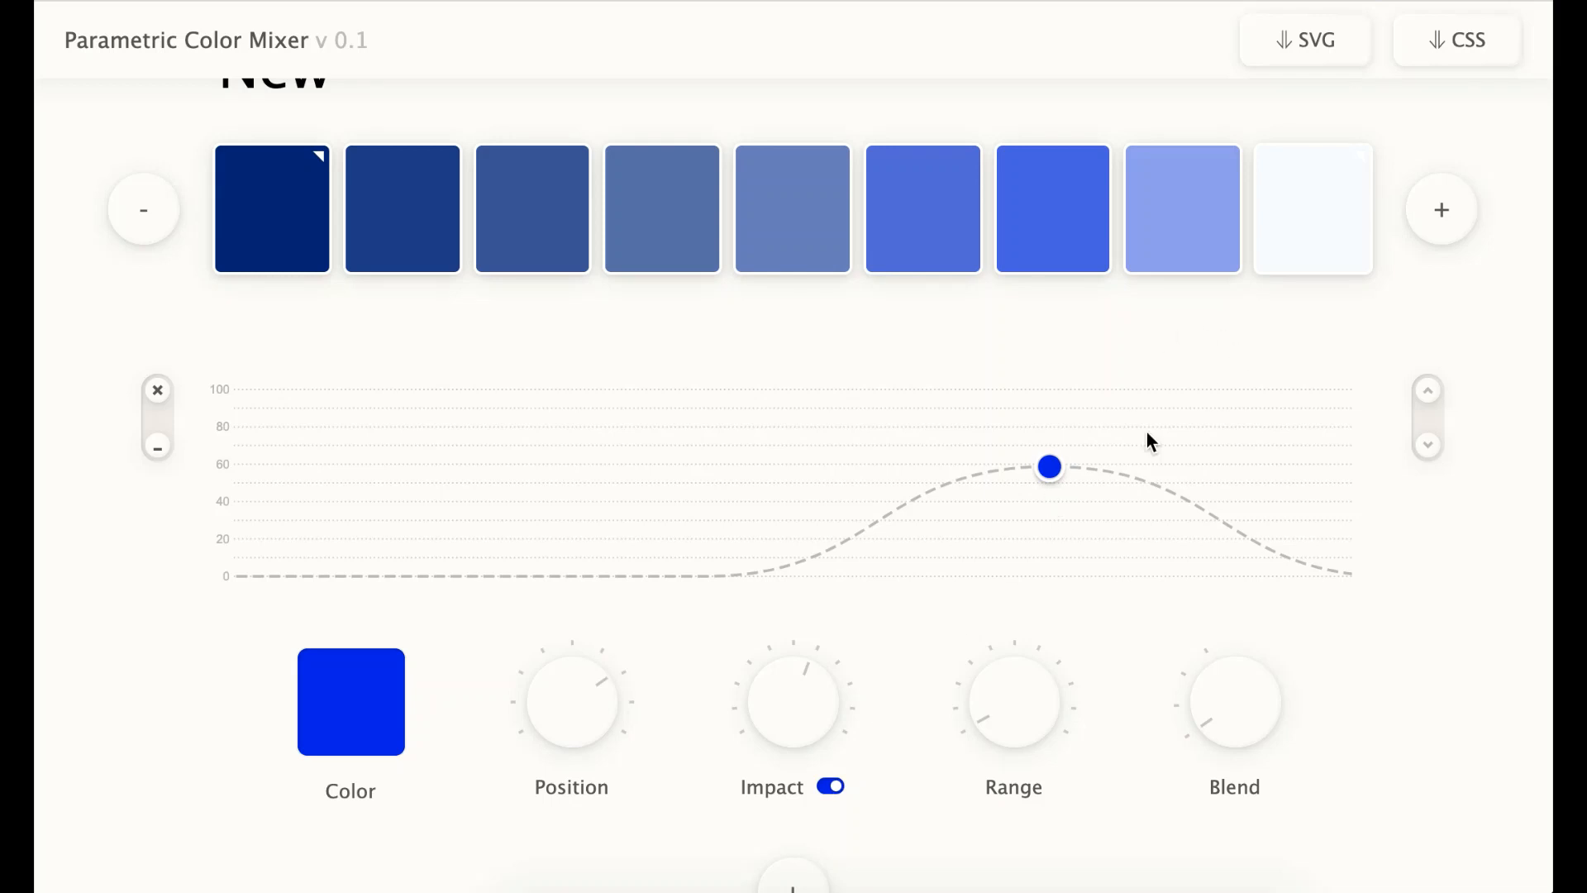
Move the blue's peak to the palette's end at about 80 impact, widen its range, and switch it to a lighter blend mode
drag(1050, 471, 1363, 433)
drag(1038, 705, 1069, 513)
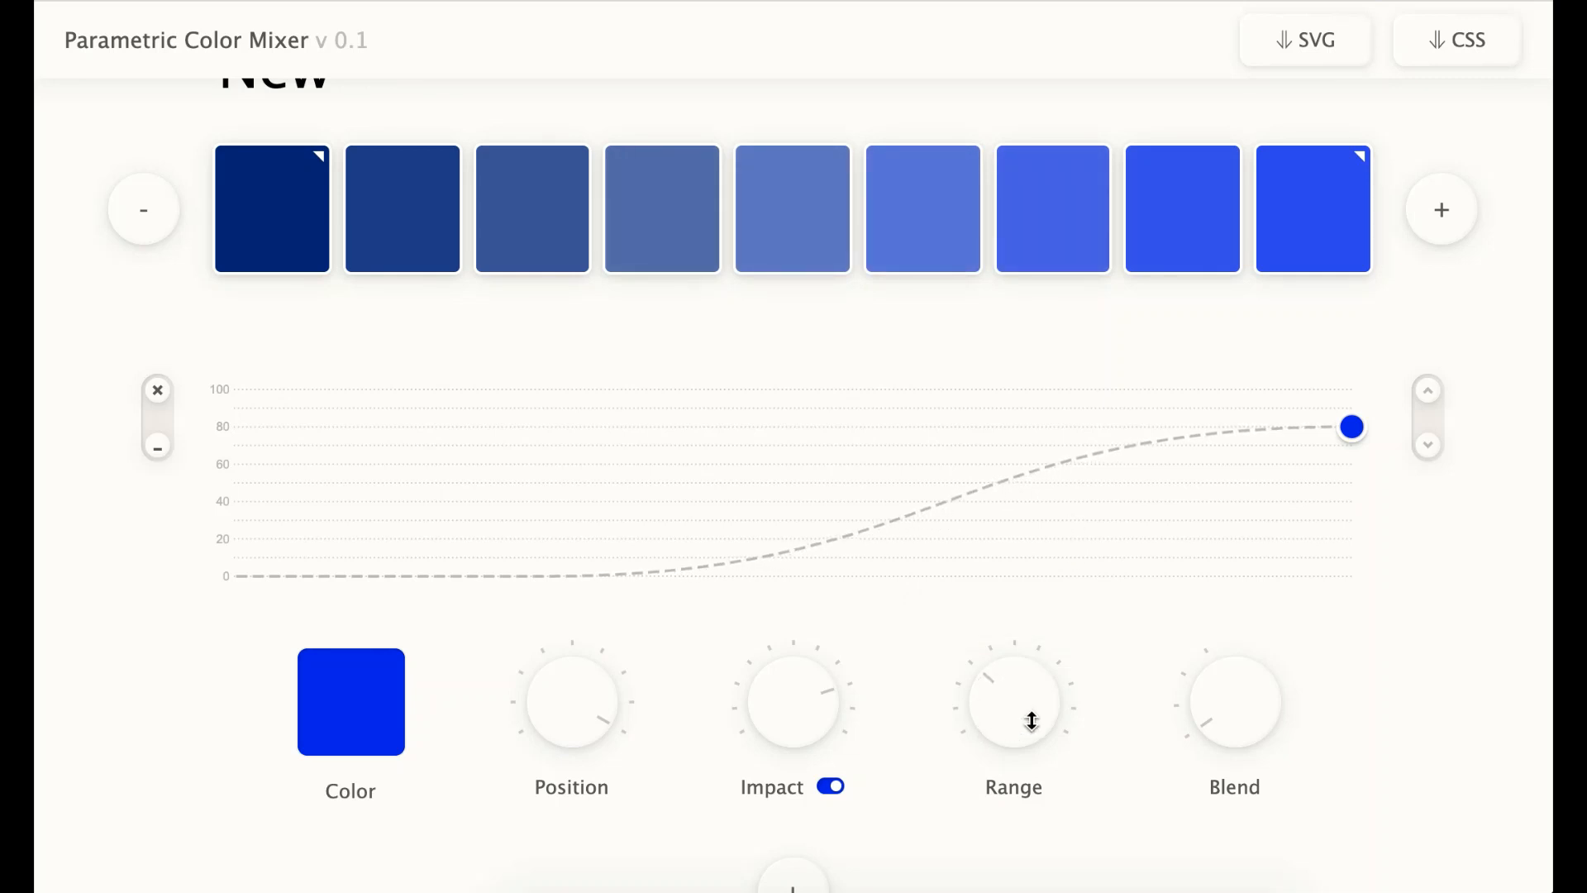
drag(1032, 721, 1032, 721)
drag(1243, 761, 1243, 598)
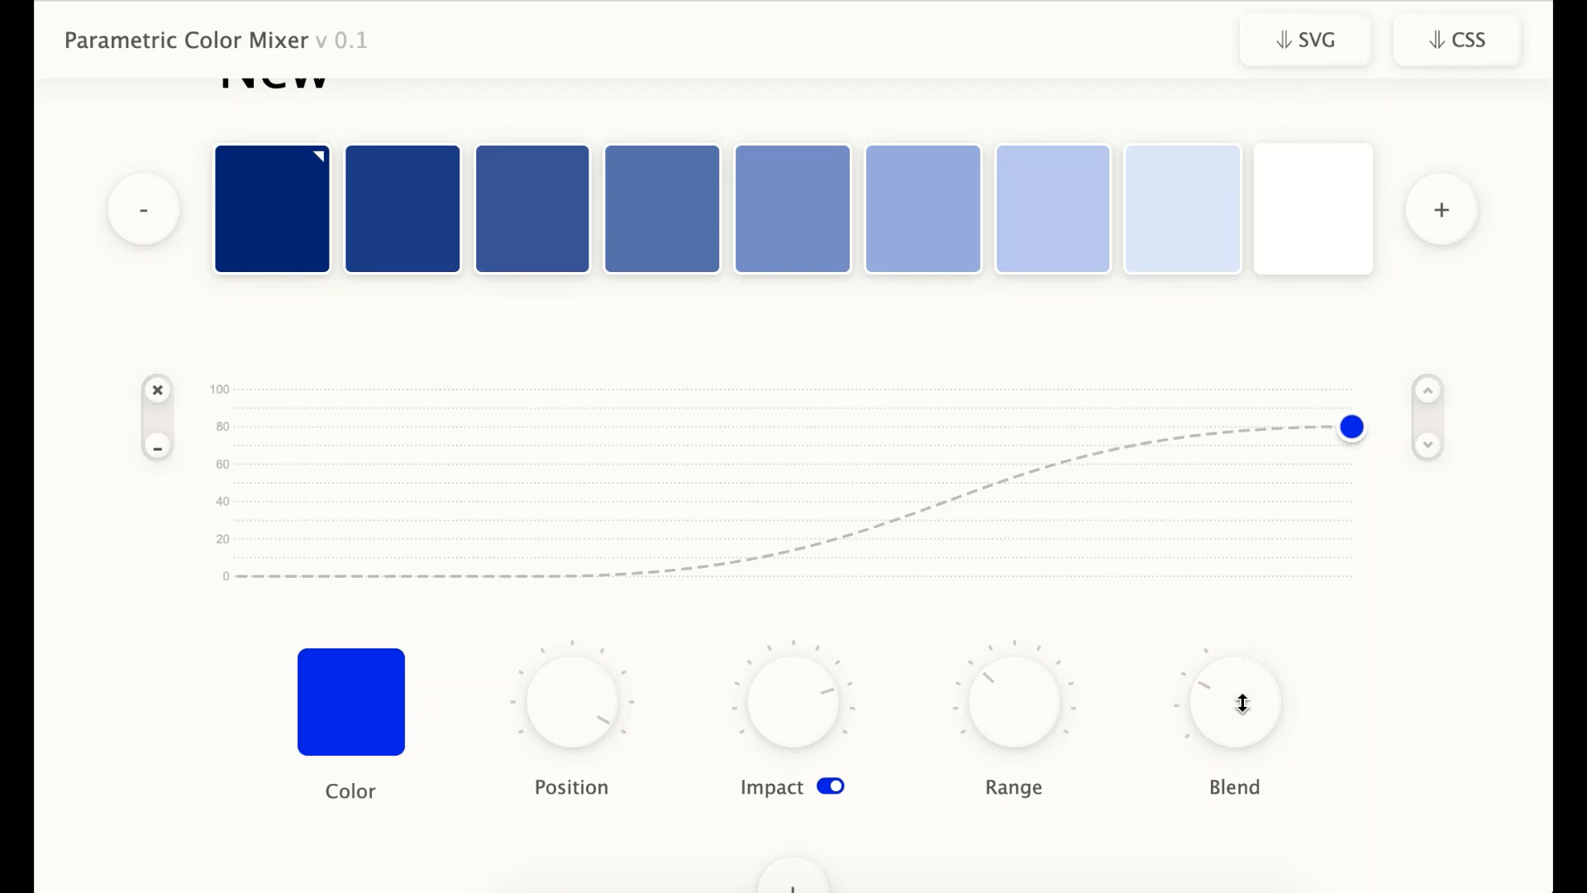
Switch the blue mixing color to the next blend mode and lower its impact to about 60
drag(1245, 706, 1247, 662)
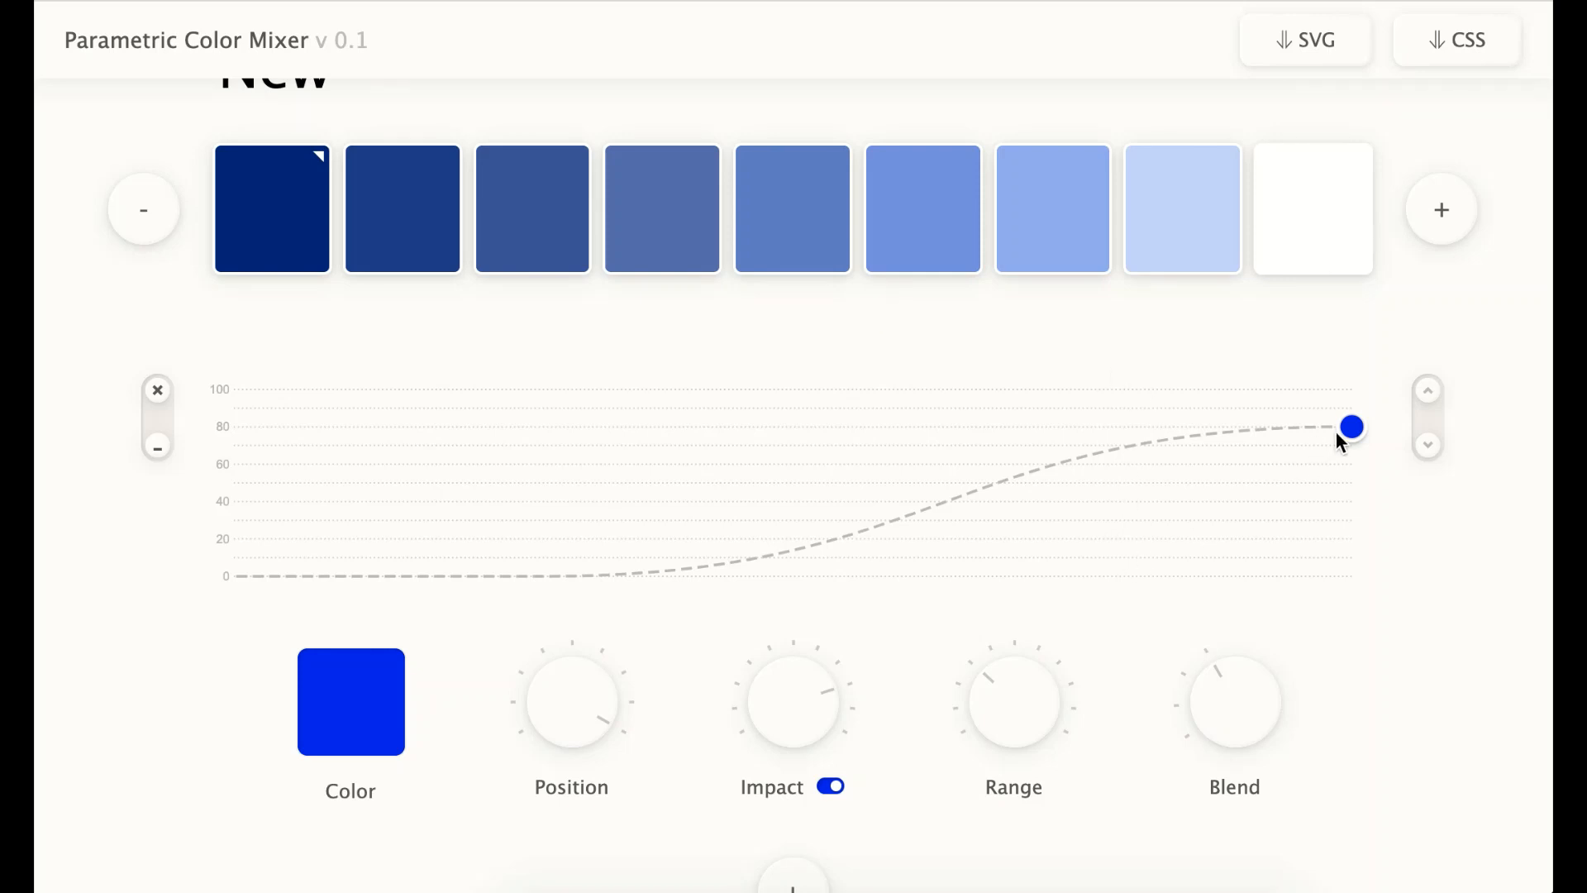
mouse_move(1337, 432)
mouse_down()
mouse_move(1349, 499)
mouse_move(1350, 433)
mouse_move(1358, 496)
mouse_move(1364, 444)
mouse_up()
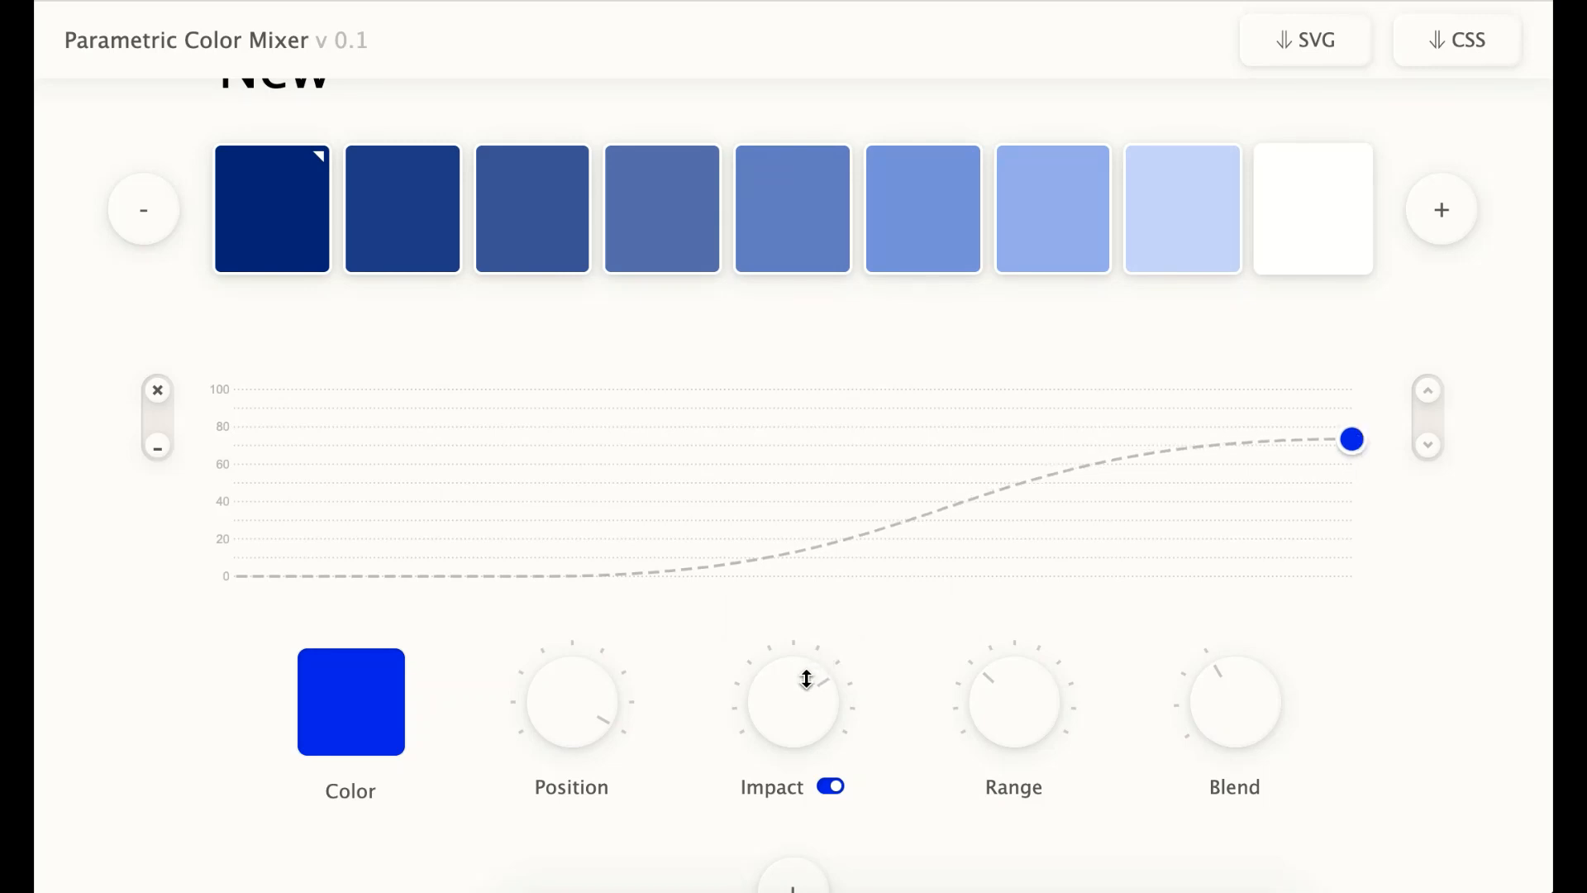
drag(807, 679, 814, 780)
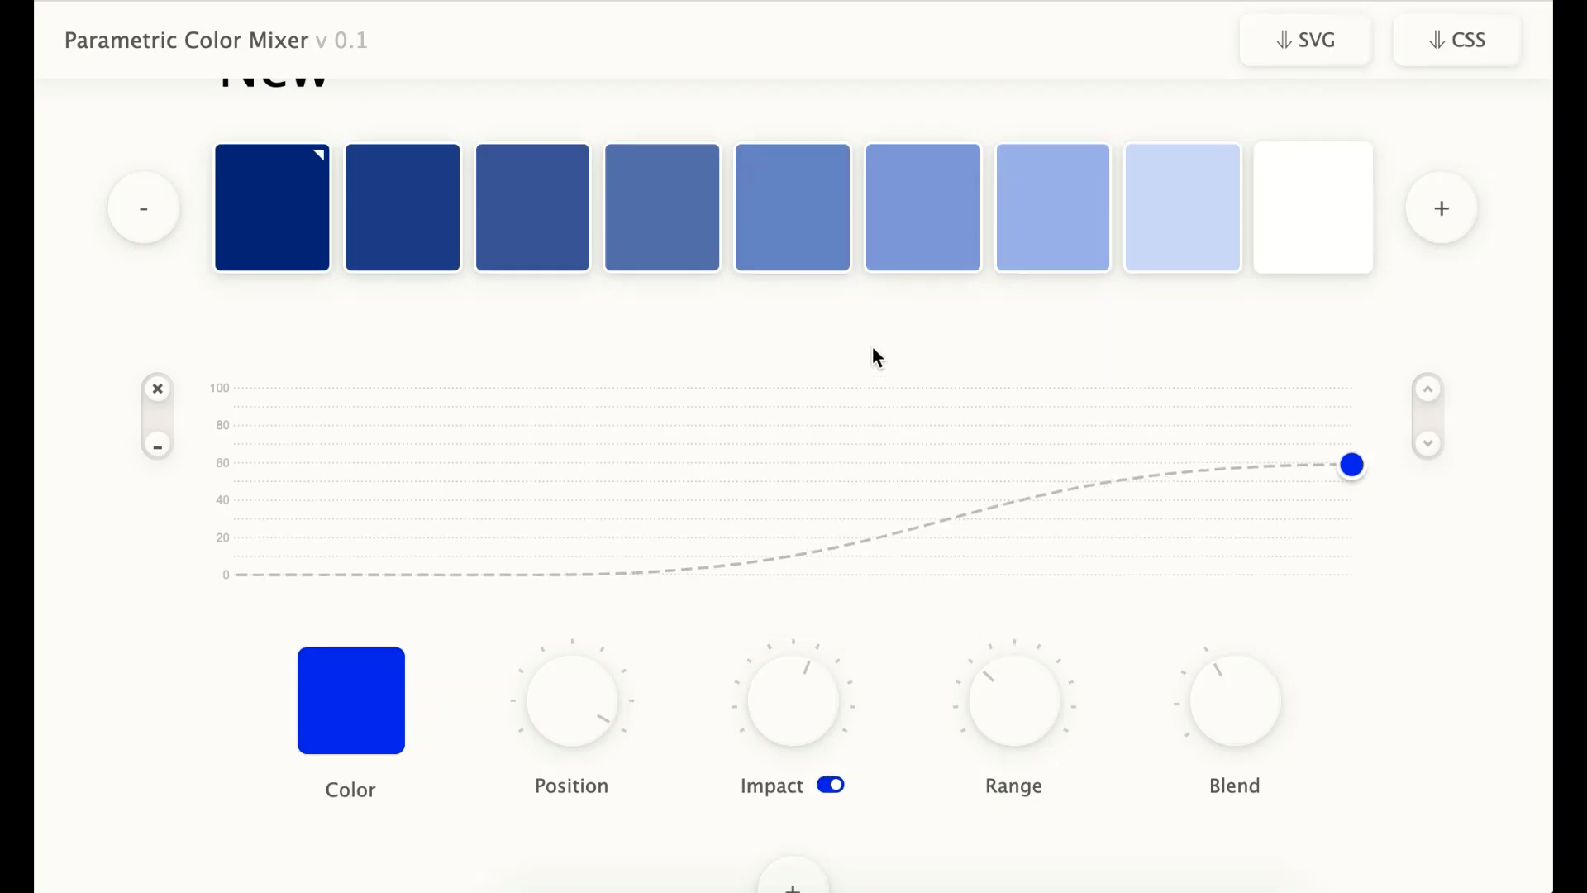
scroll(875, 356, down, 2)
scroll(875, 355, up, 3)
scroll(879, 361, up, 1)
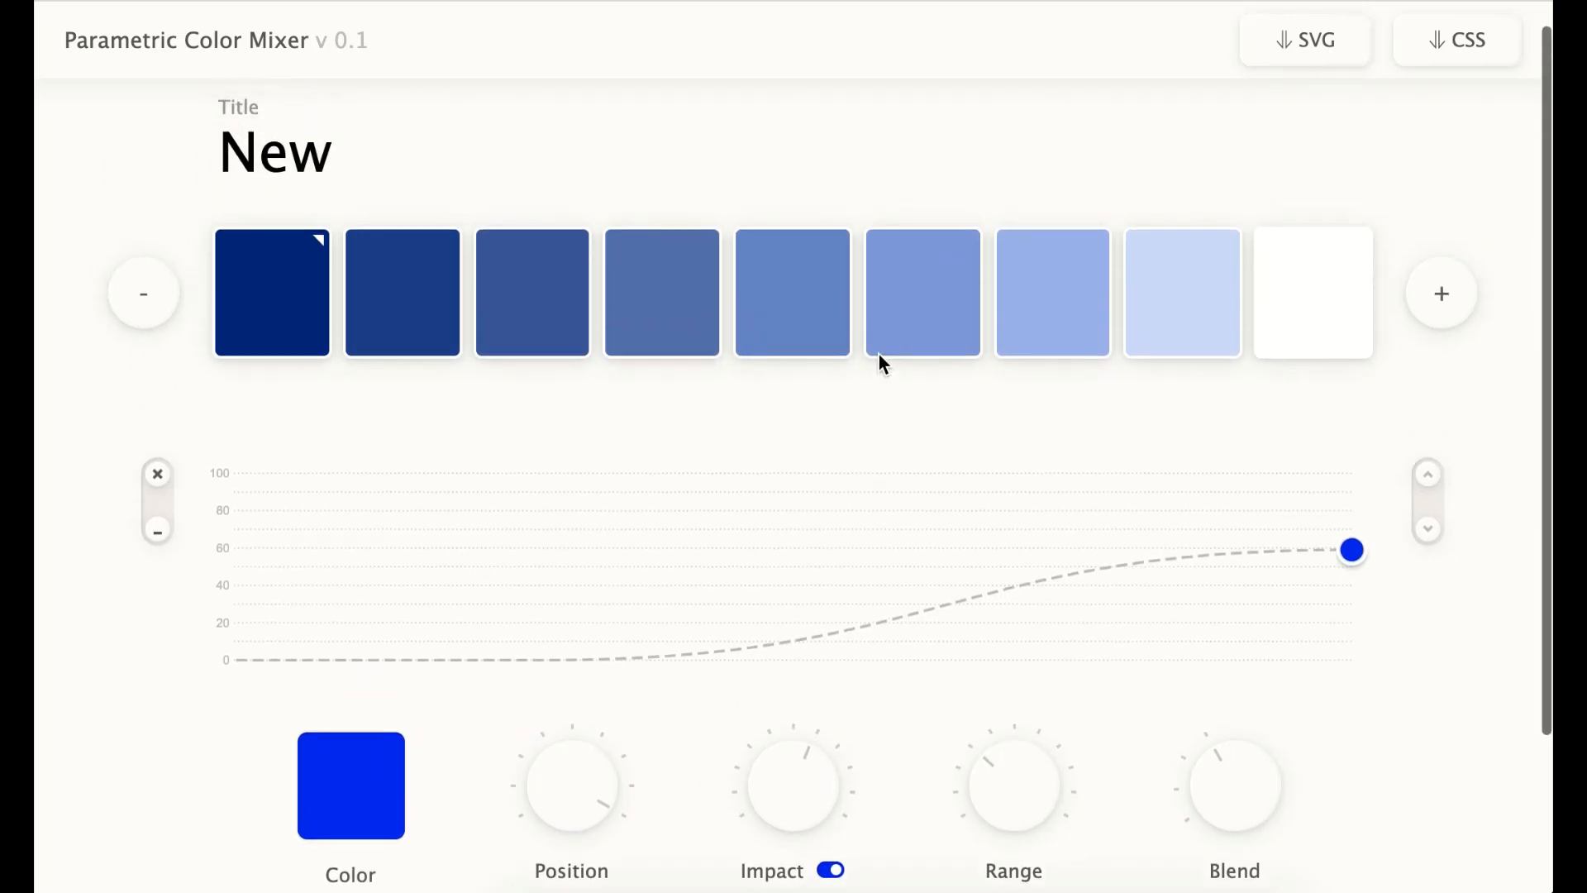
Toggle the blue's impact off and on twice to compare the palette with and without its new settings
scroll(882, 811, down, 1)
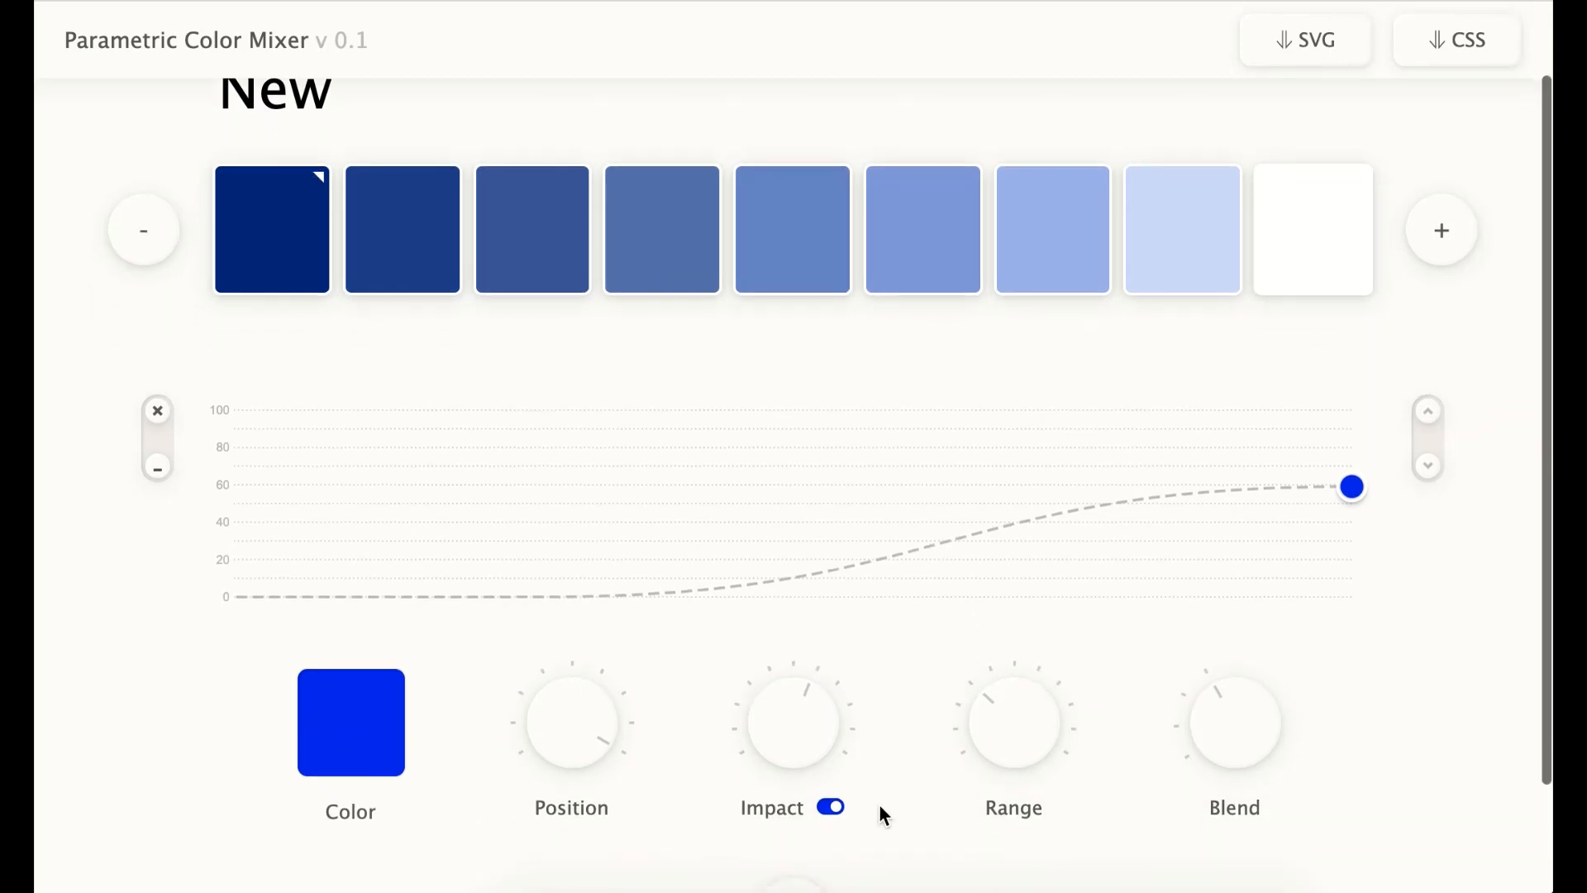
click(831, 807)
click(830, 809)
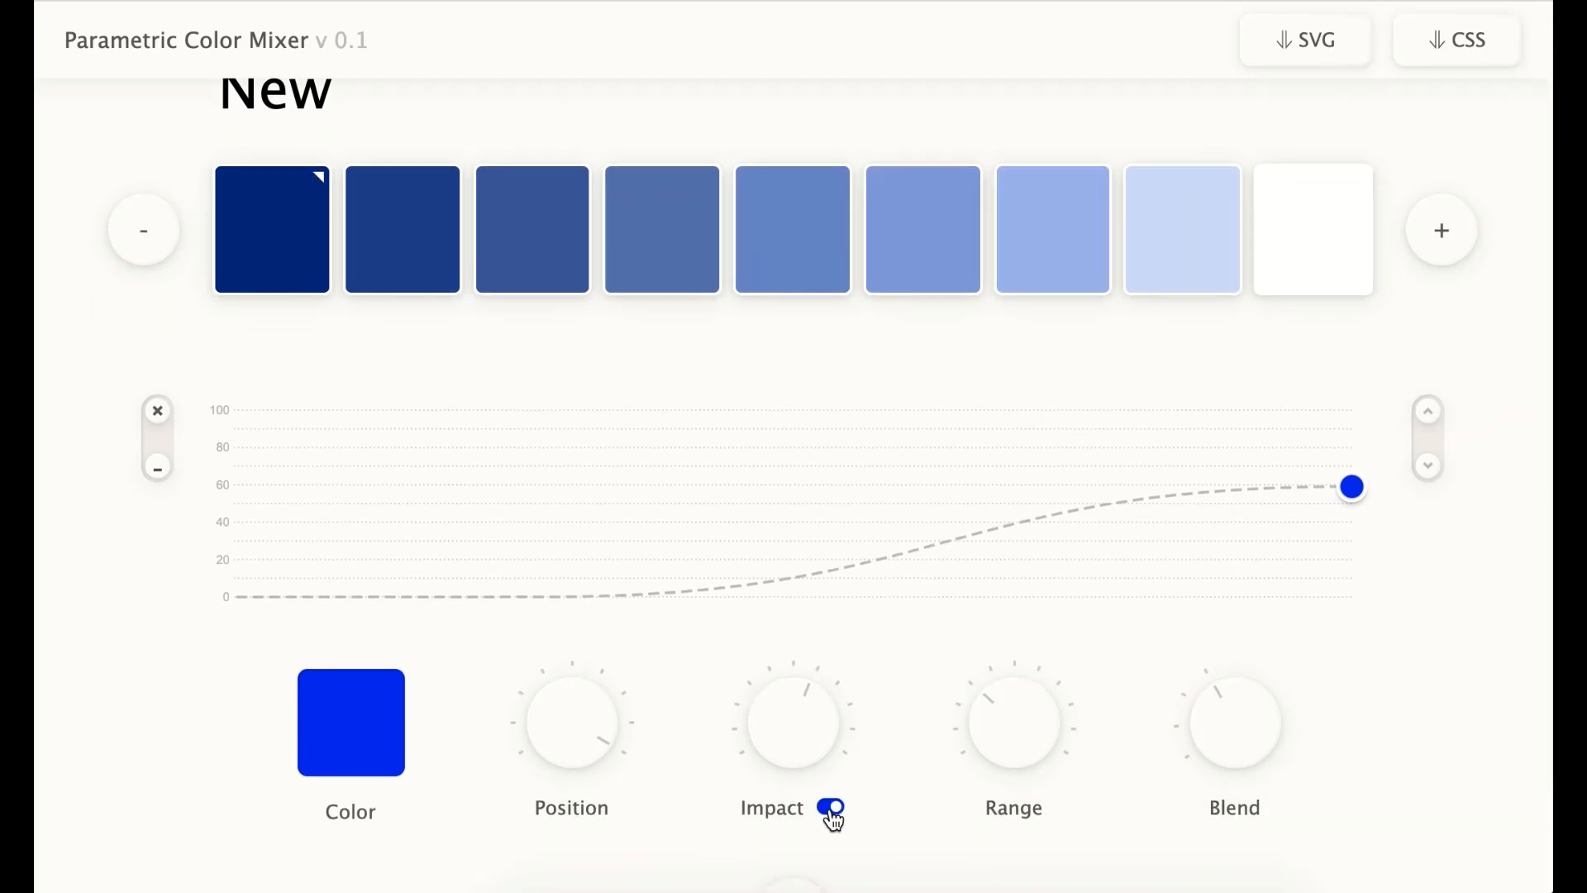
click(830, 810)
click(830, 809)
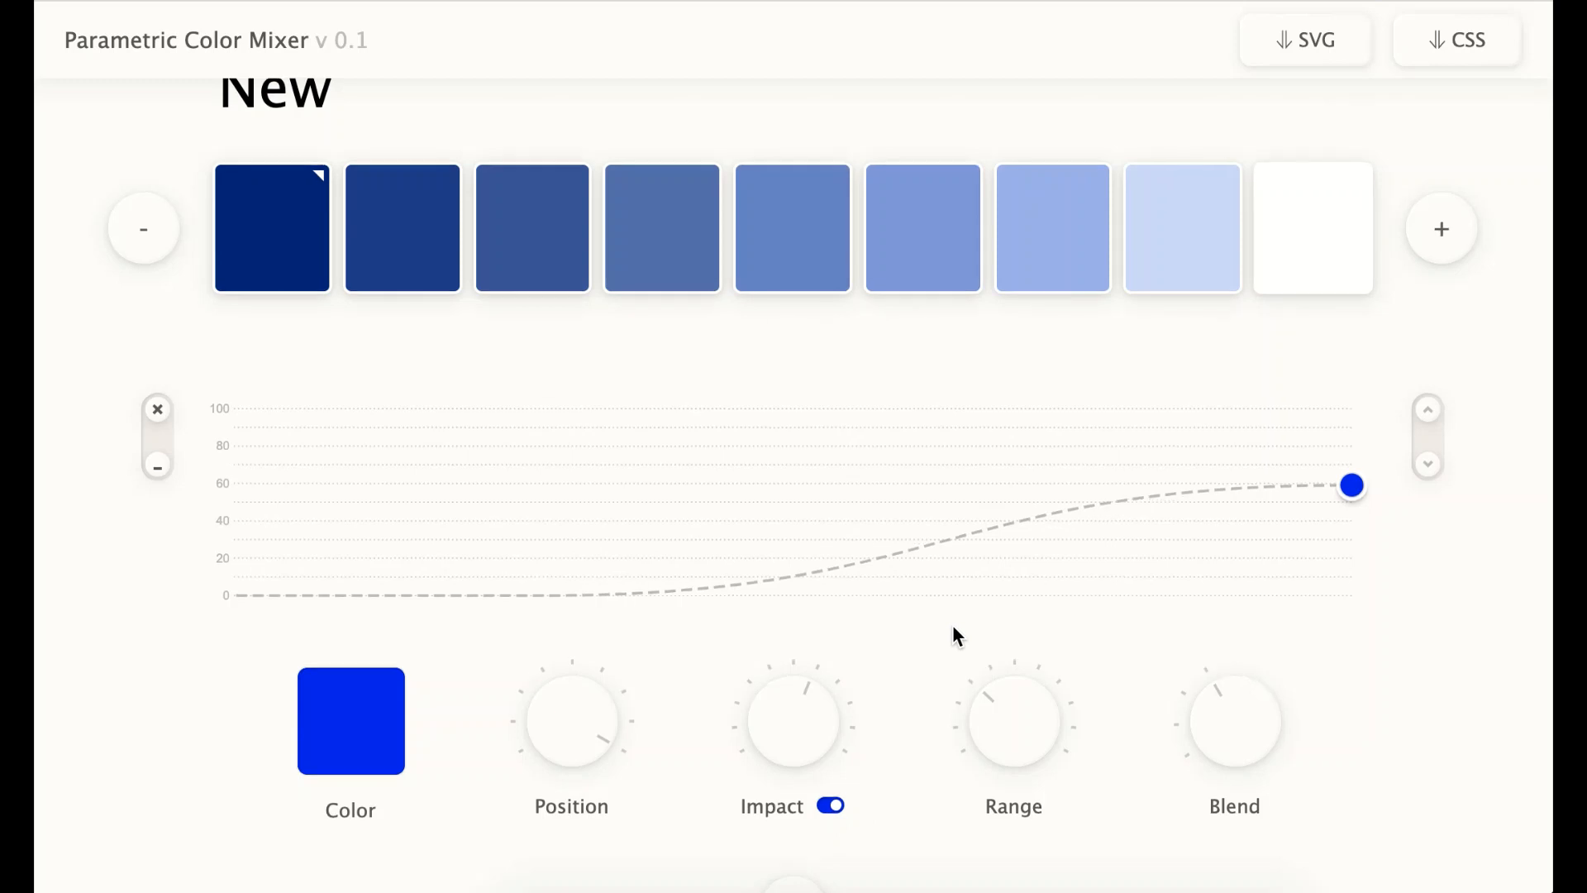
Add a second mixing color below the blue and change it to a dark purple
scroll(953, 626, down, 1)
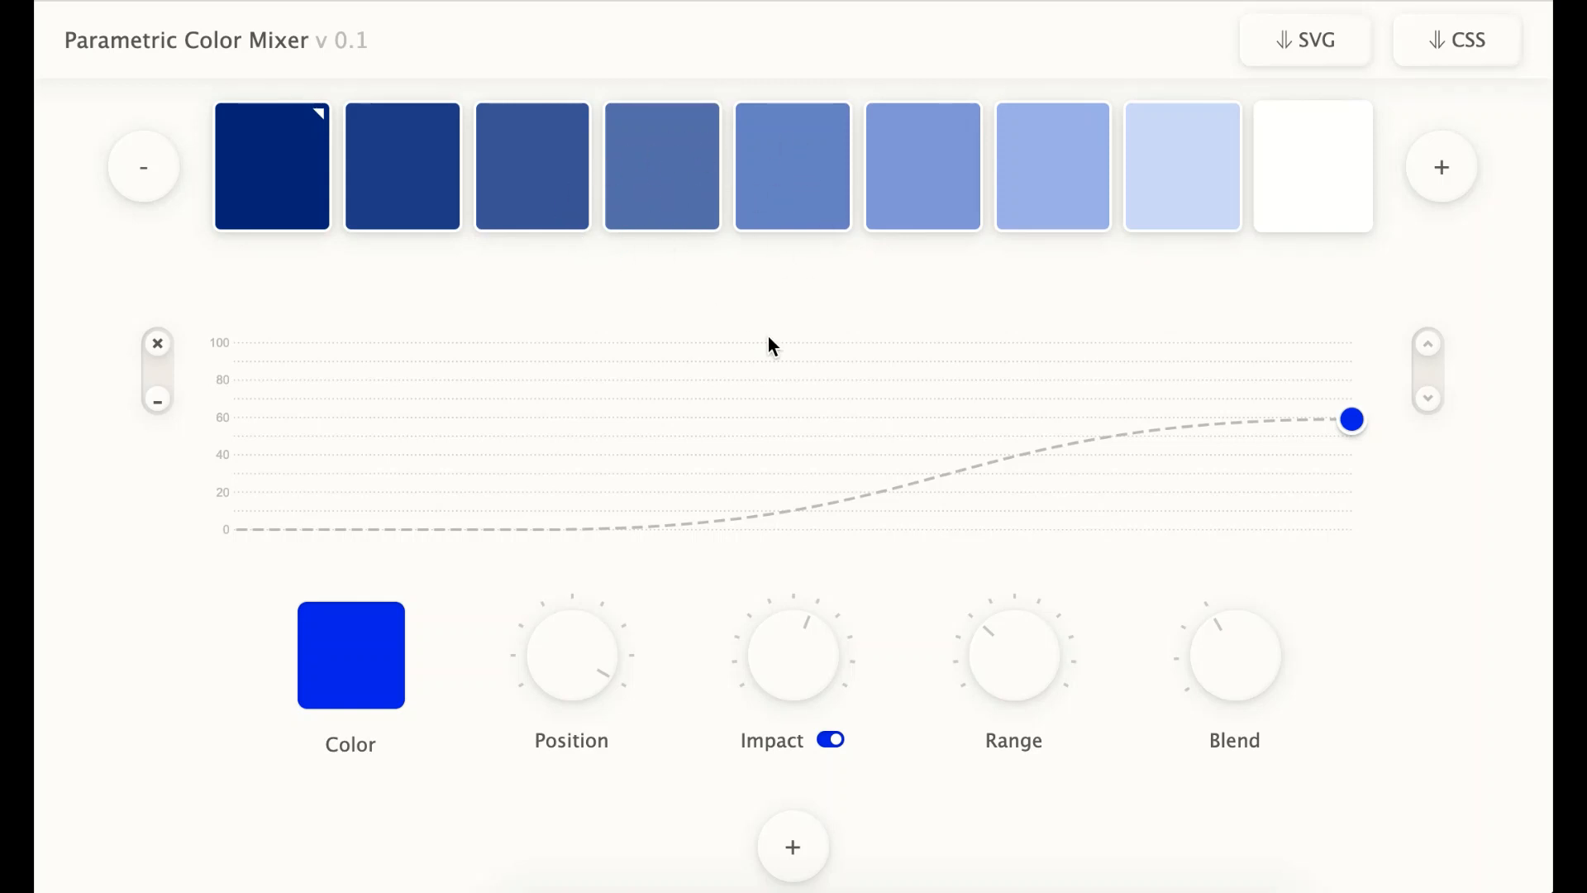
scroll(741, 480, up, 2)
scroll(742, 482, down, 3)
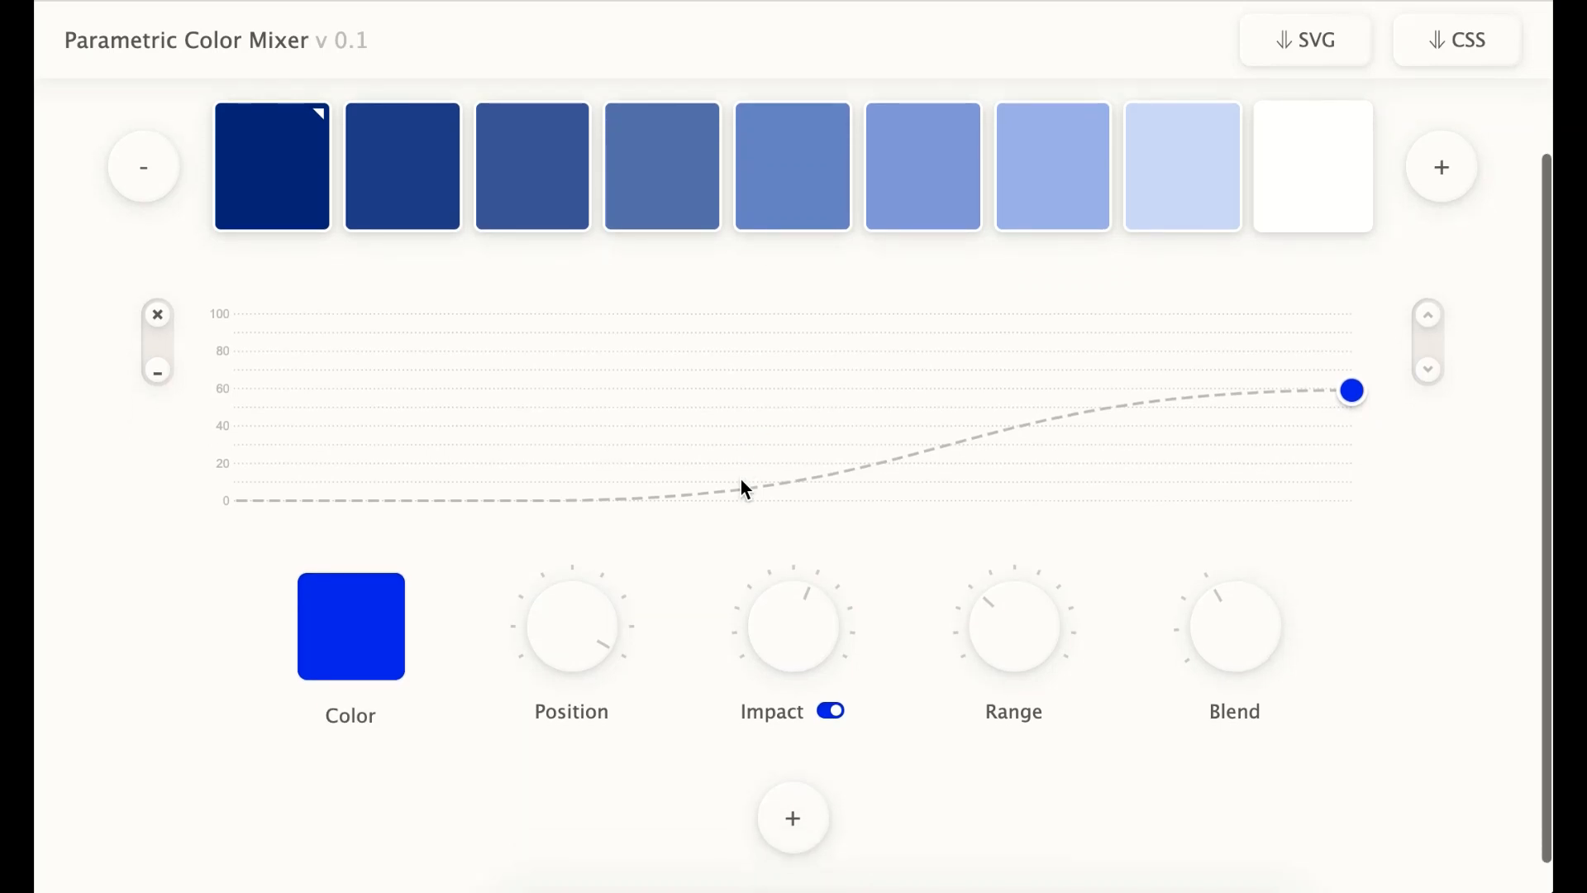
click(794, 782)
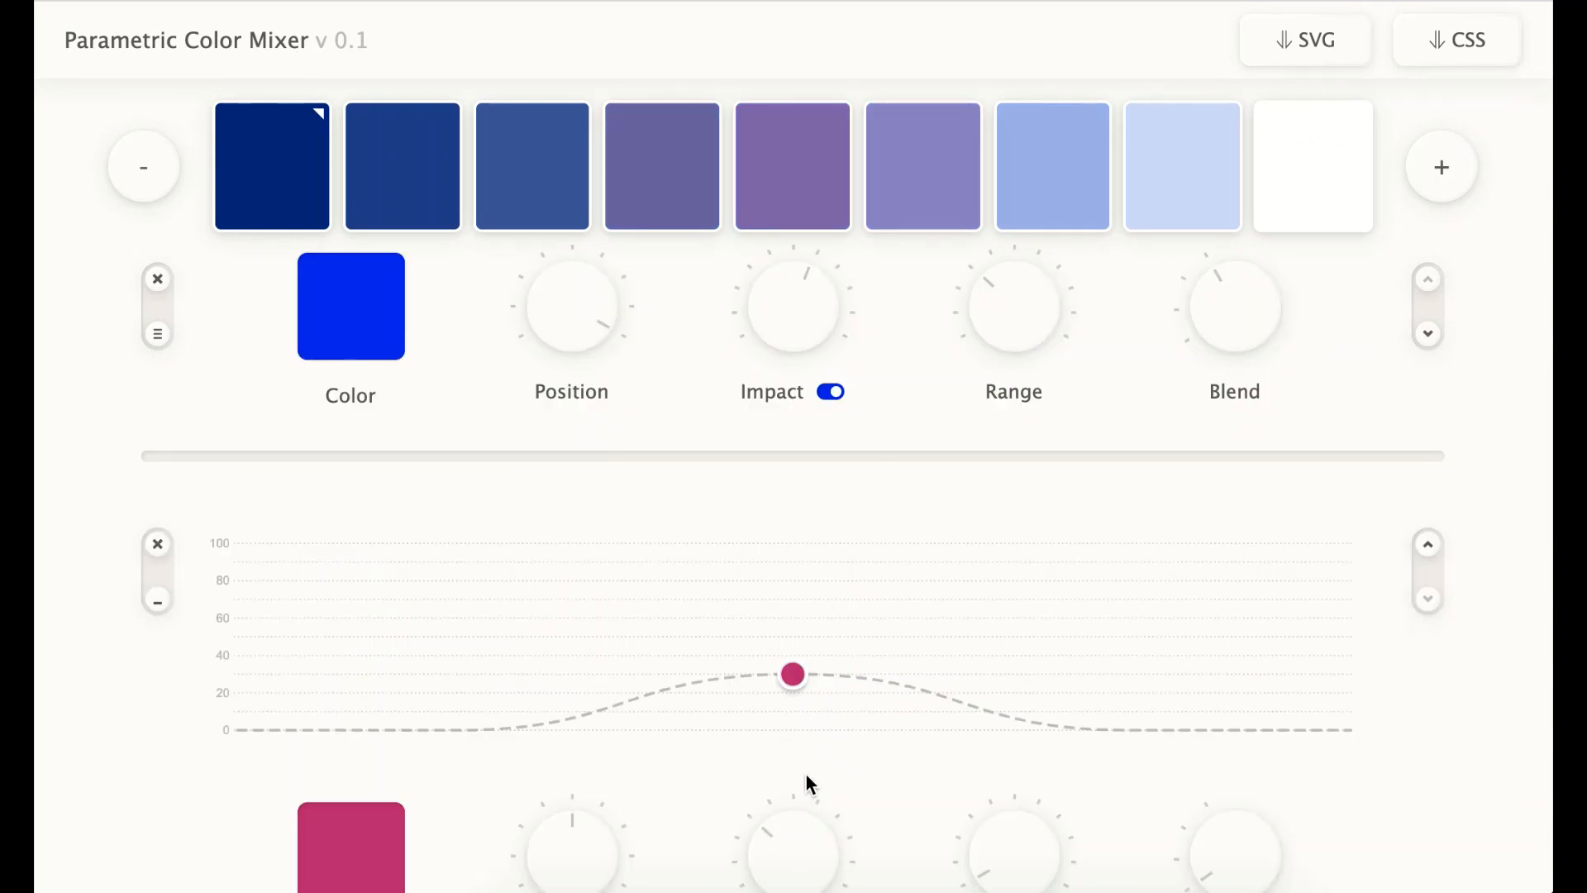
scroll(944, 802, down, 5)
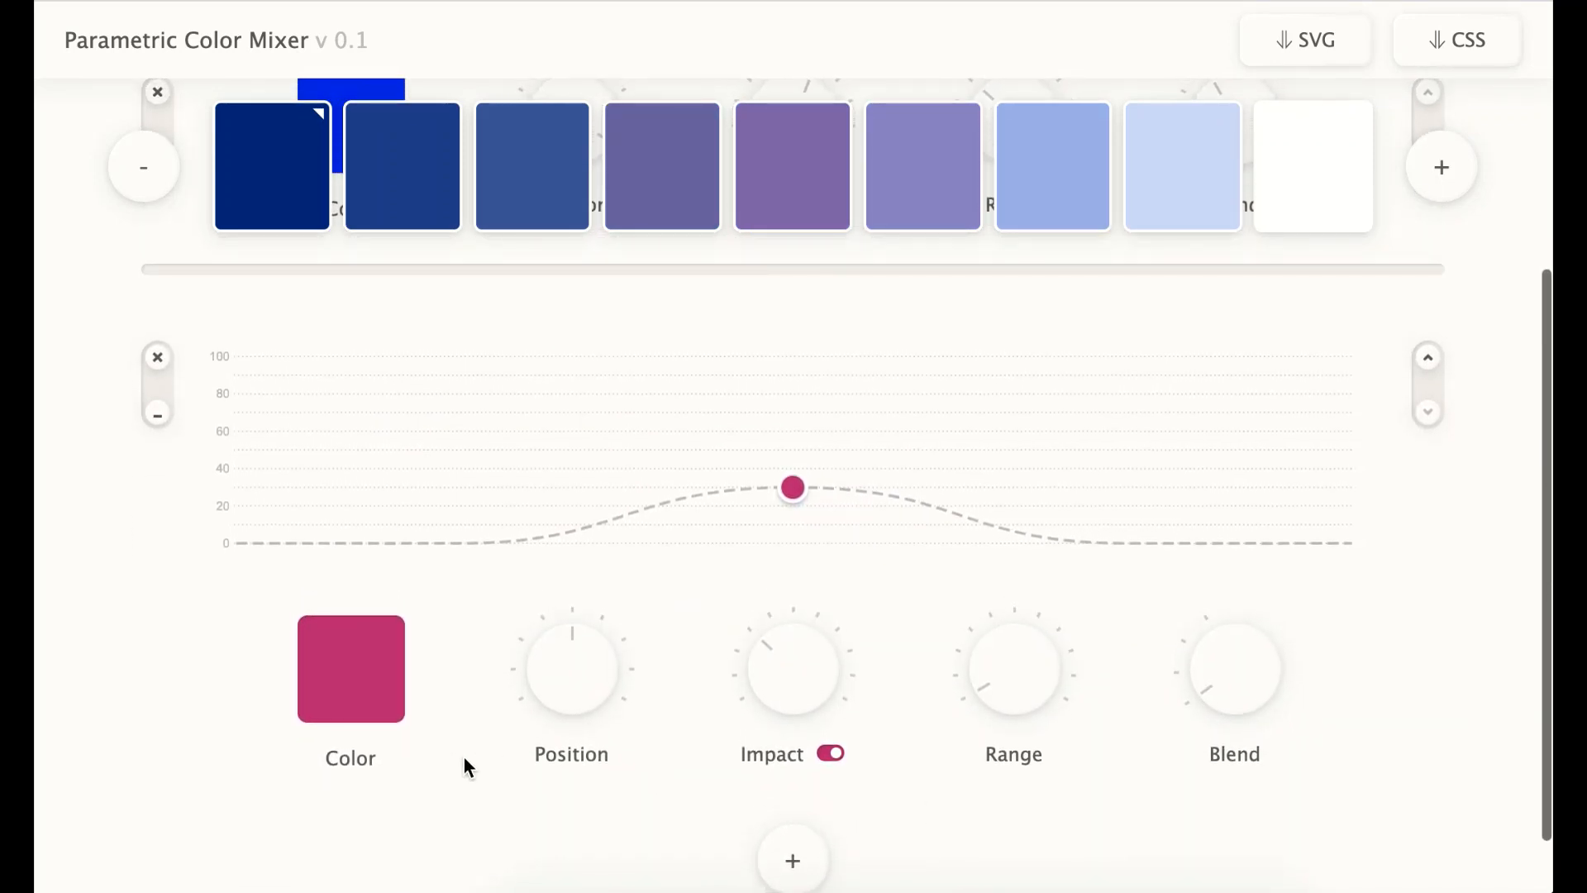
click(354, 698)
drag(1360, 724, 1341, 733)
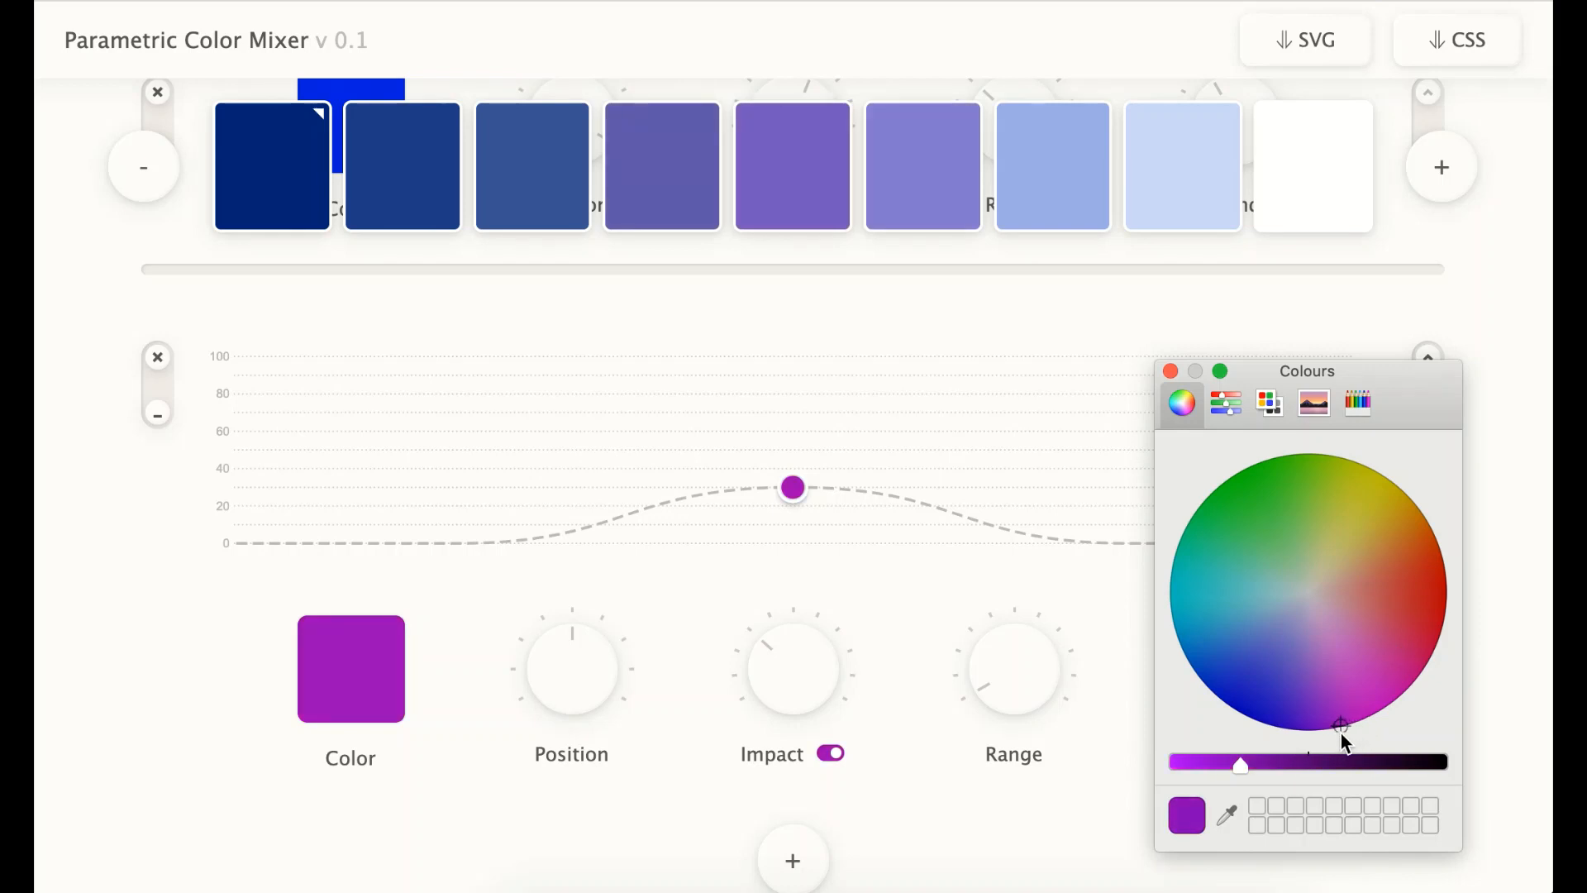
click(1171, 371)
Move the purple's peak to the fourth swatch at about 12 impact, and widen its range slightly
drag(798, 487, 666, 517)
mouse_move(1017, 666)
mouse_down()
mouse_move(1017, 638)
mouse_move(1017, 705)
mouse_move(1015, 647)
mouse_up()
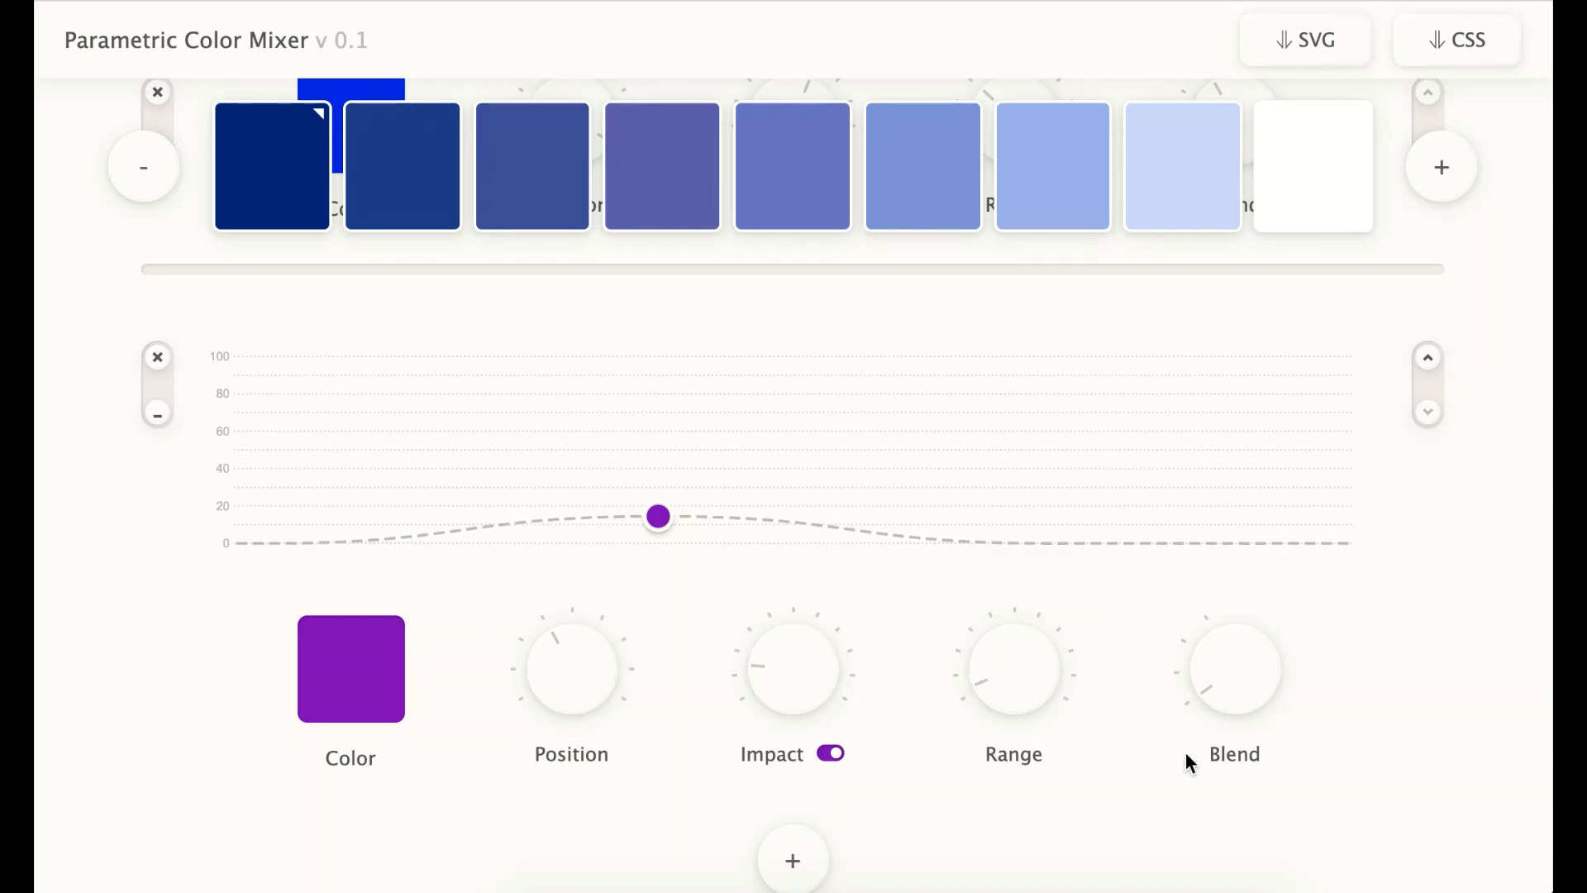
scroll(1191, 762, down, 2)
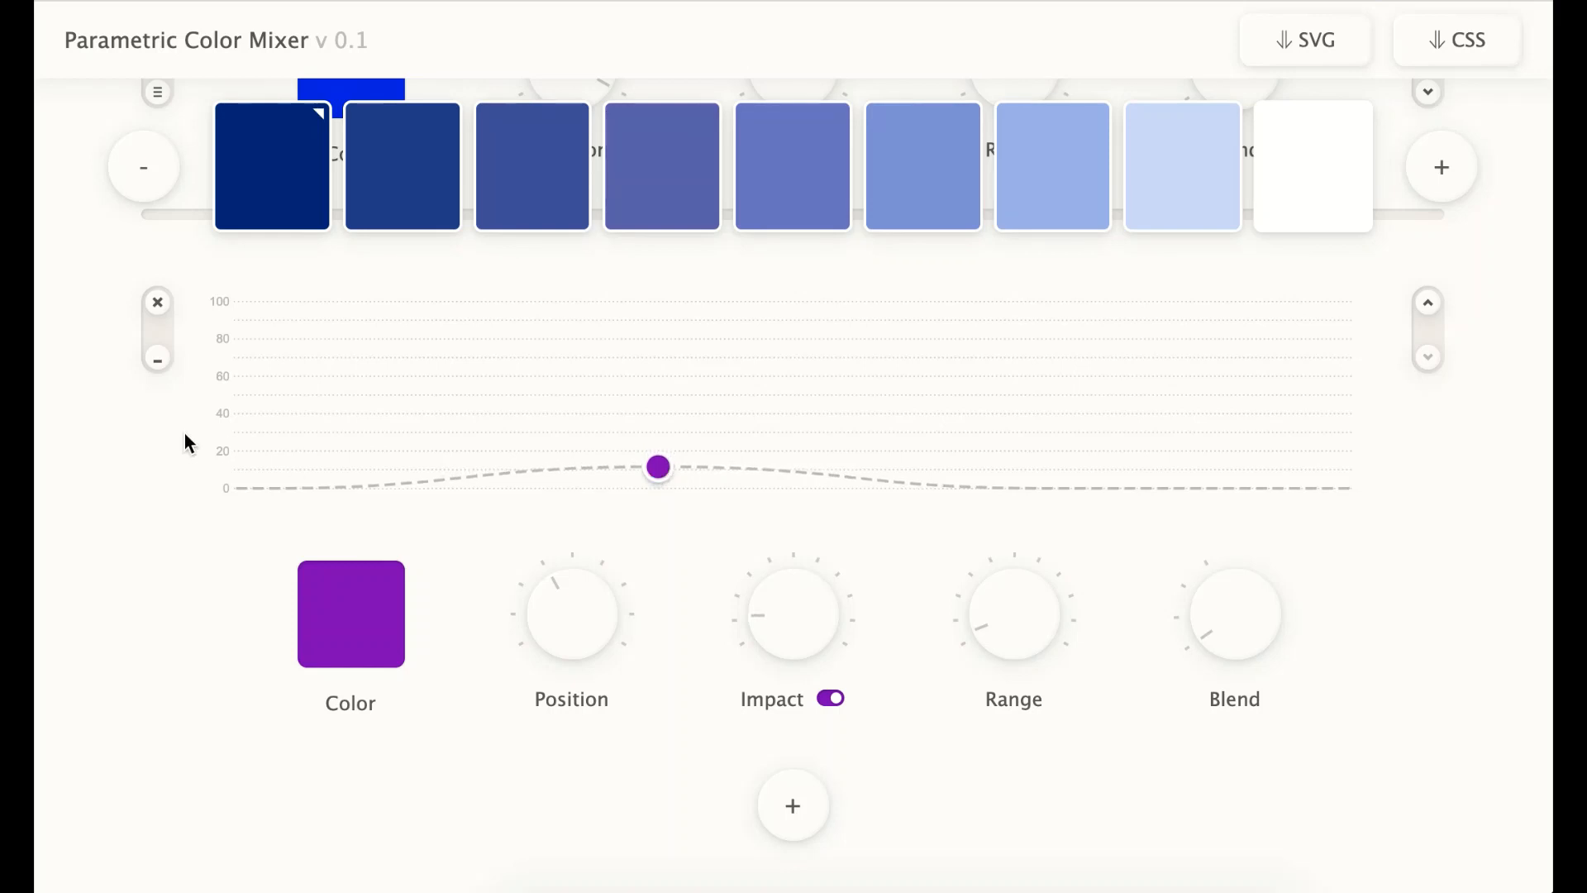
Collapse the purple's curve graph and title the palette "Base Blue"
scroll(185, 443, up, 3)
scroll(185, 443, up, 3)
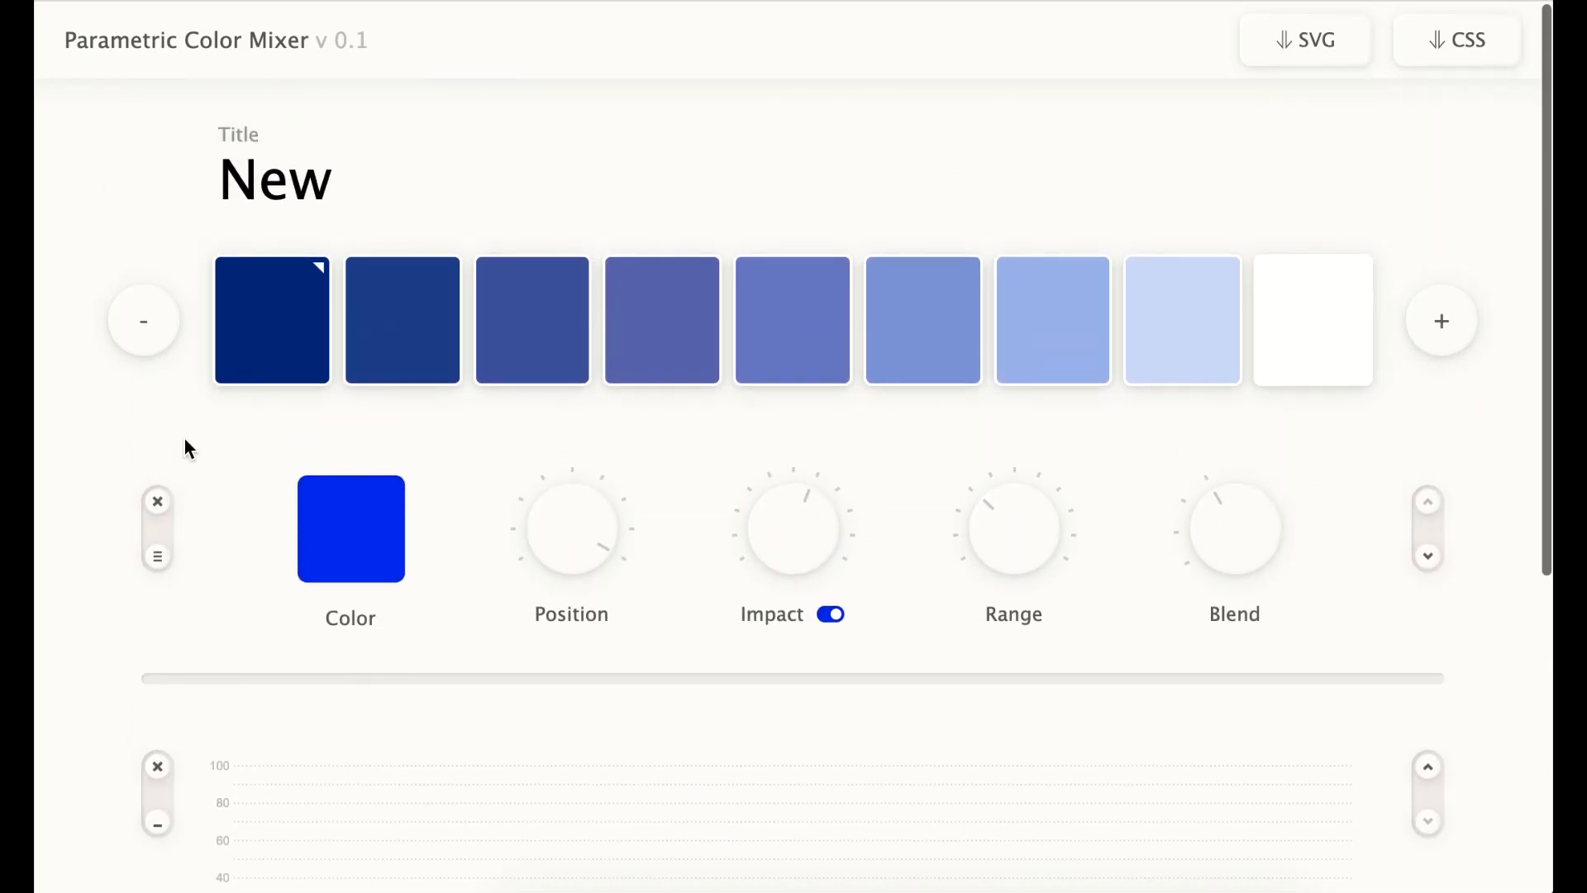
click(157, 824)
double_click(315, 191)
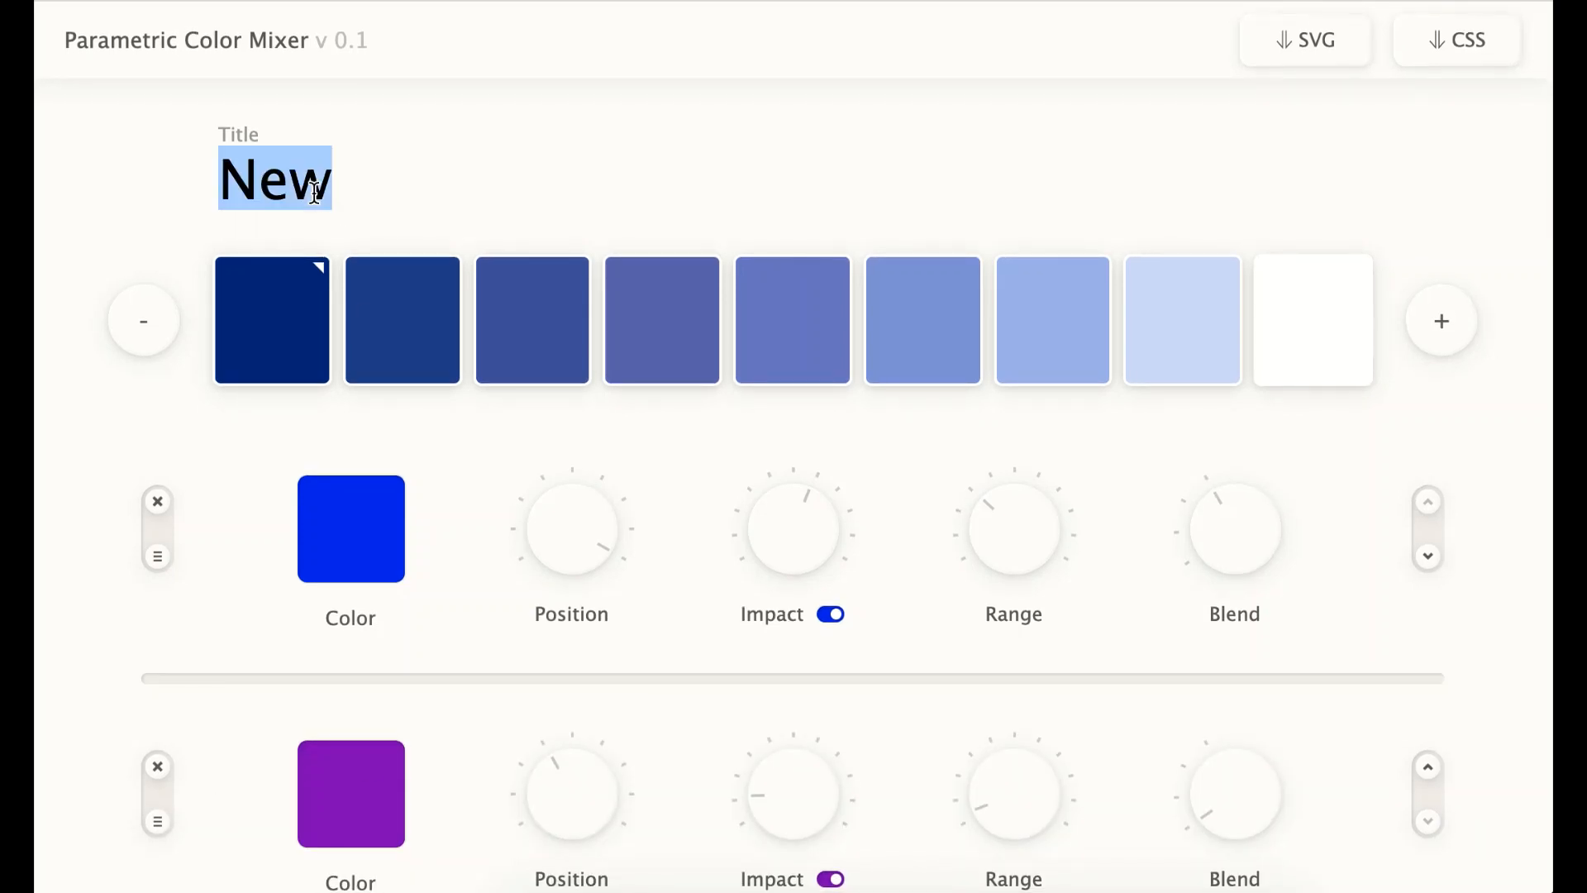
text(Base Blue)
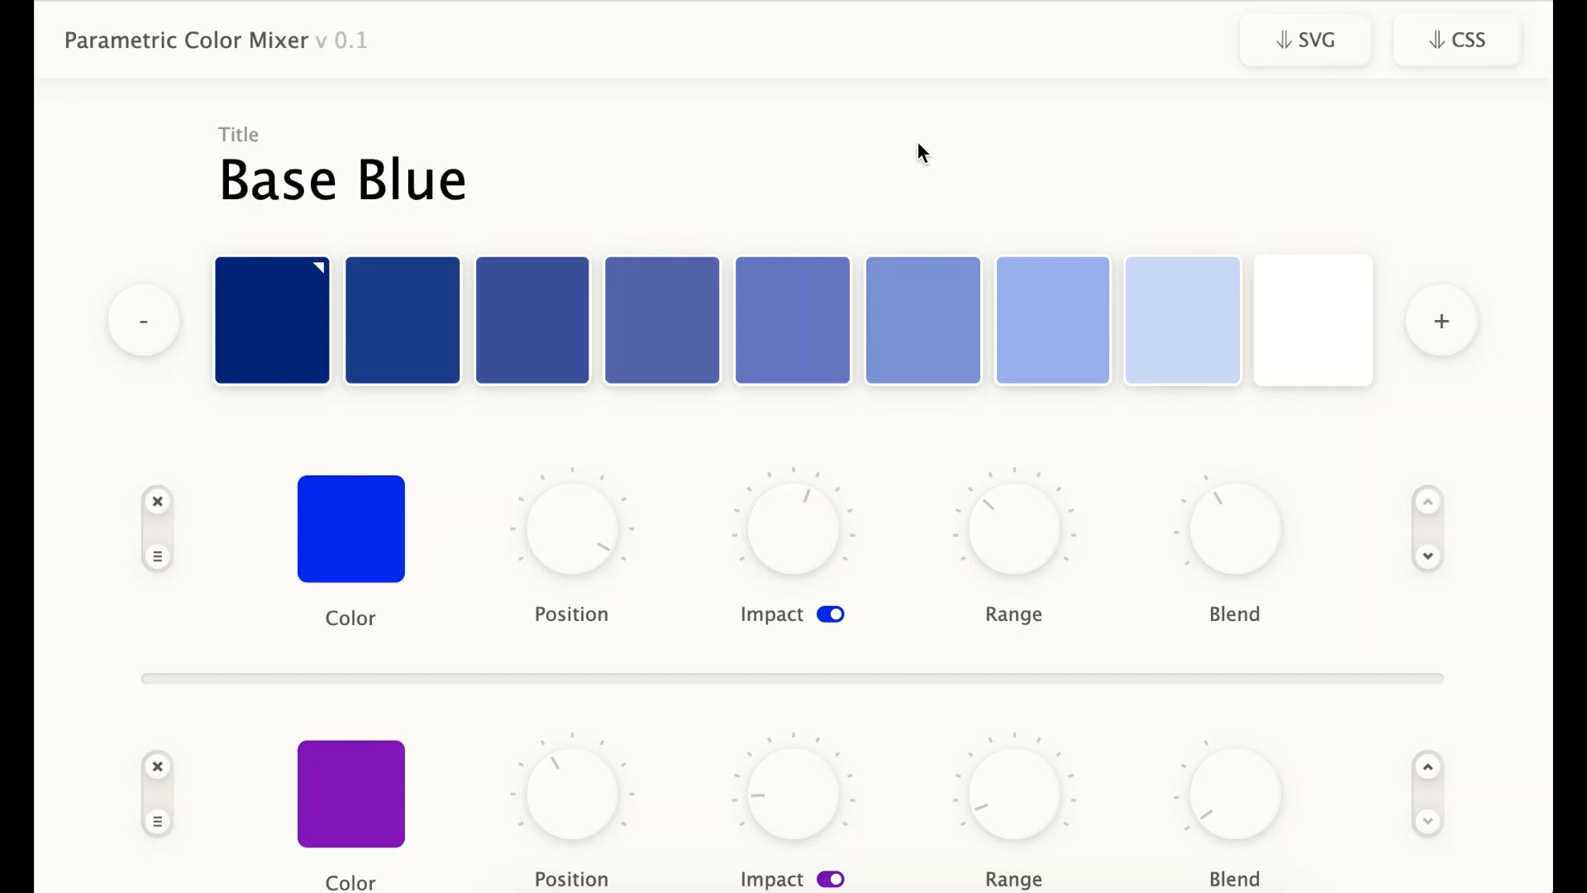
Export the palette as an SVG, view the downloaded Base-Blue.svg, and close it again
scroll(917, 149, down, 1)
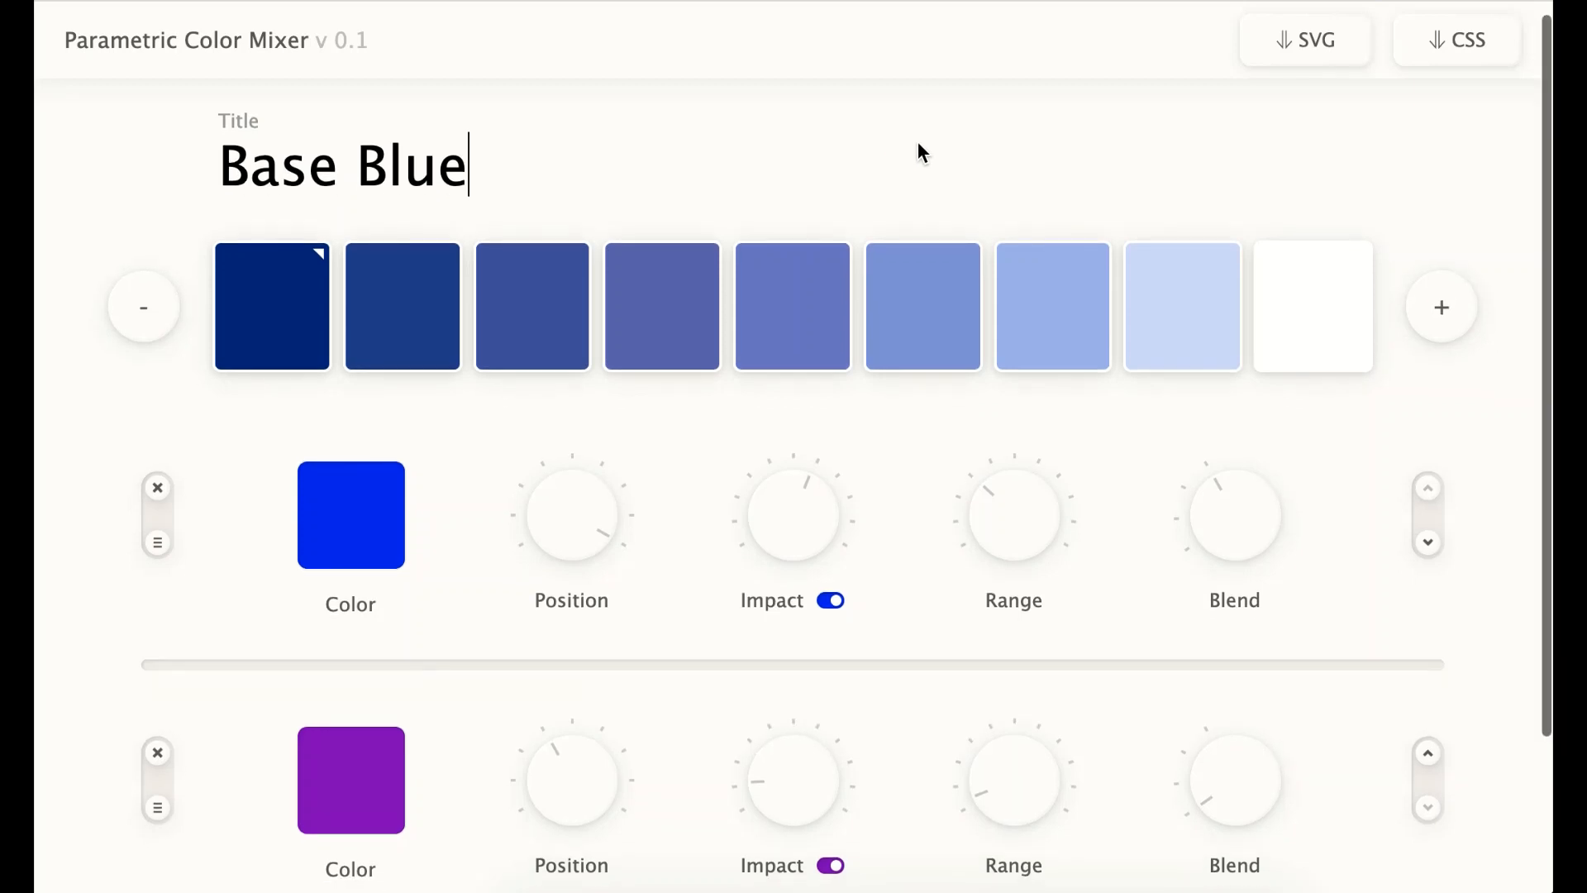
click(1303, 49)
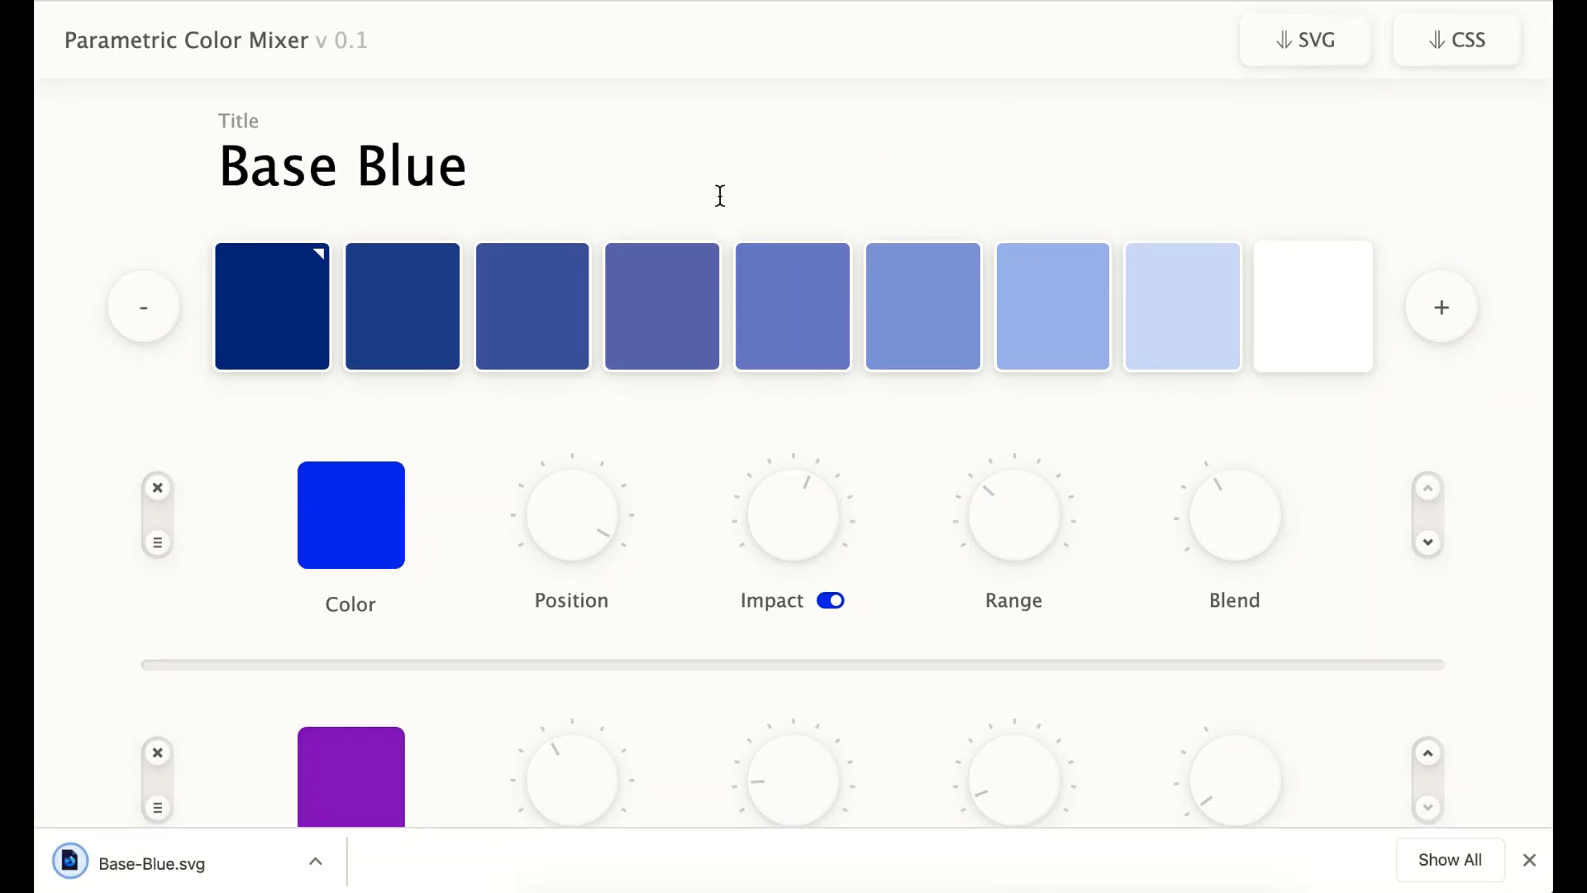
click(197, 864)
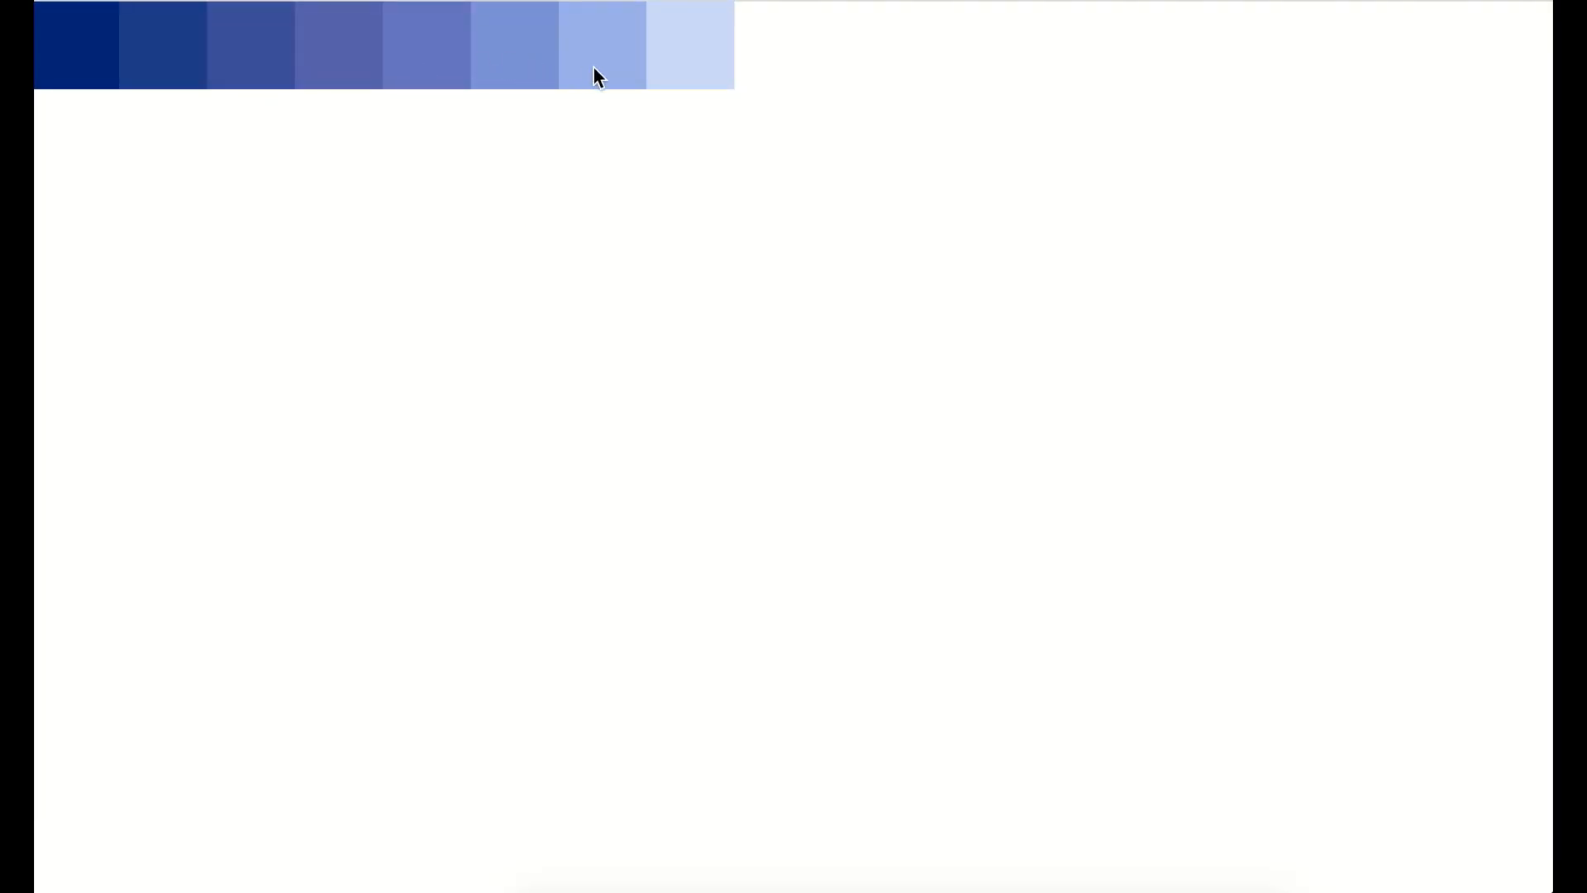
key(super+w)
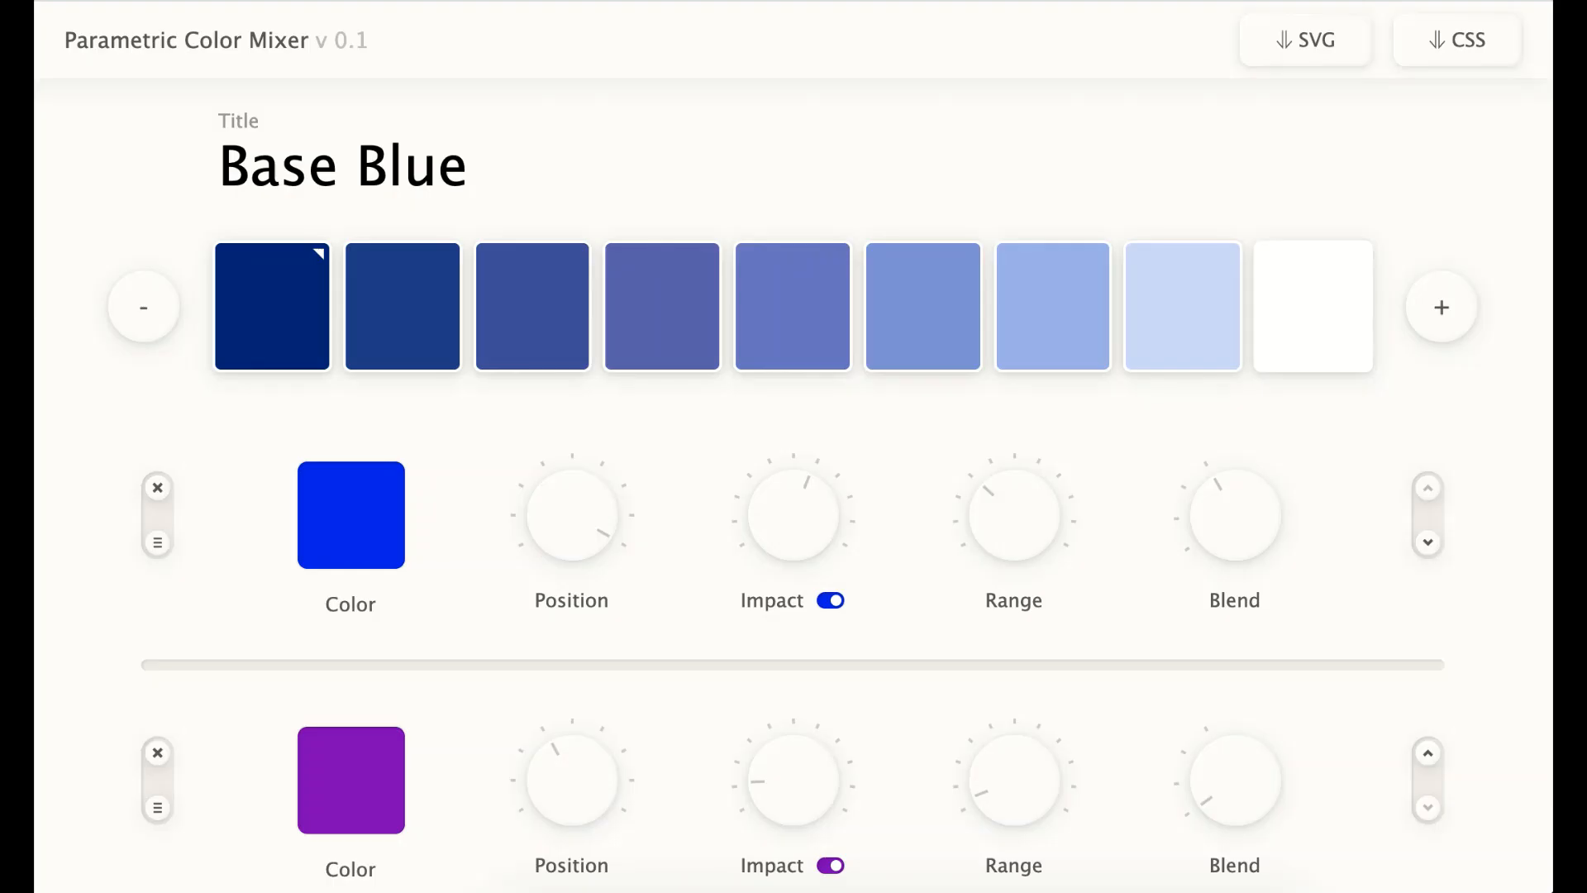
Export the palette as CSS, view the color variables in Base-Blue.css, and return to the color mixer
click(1448, 51)
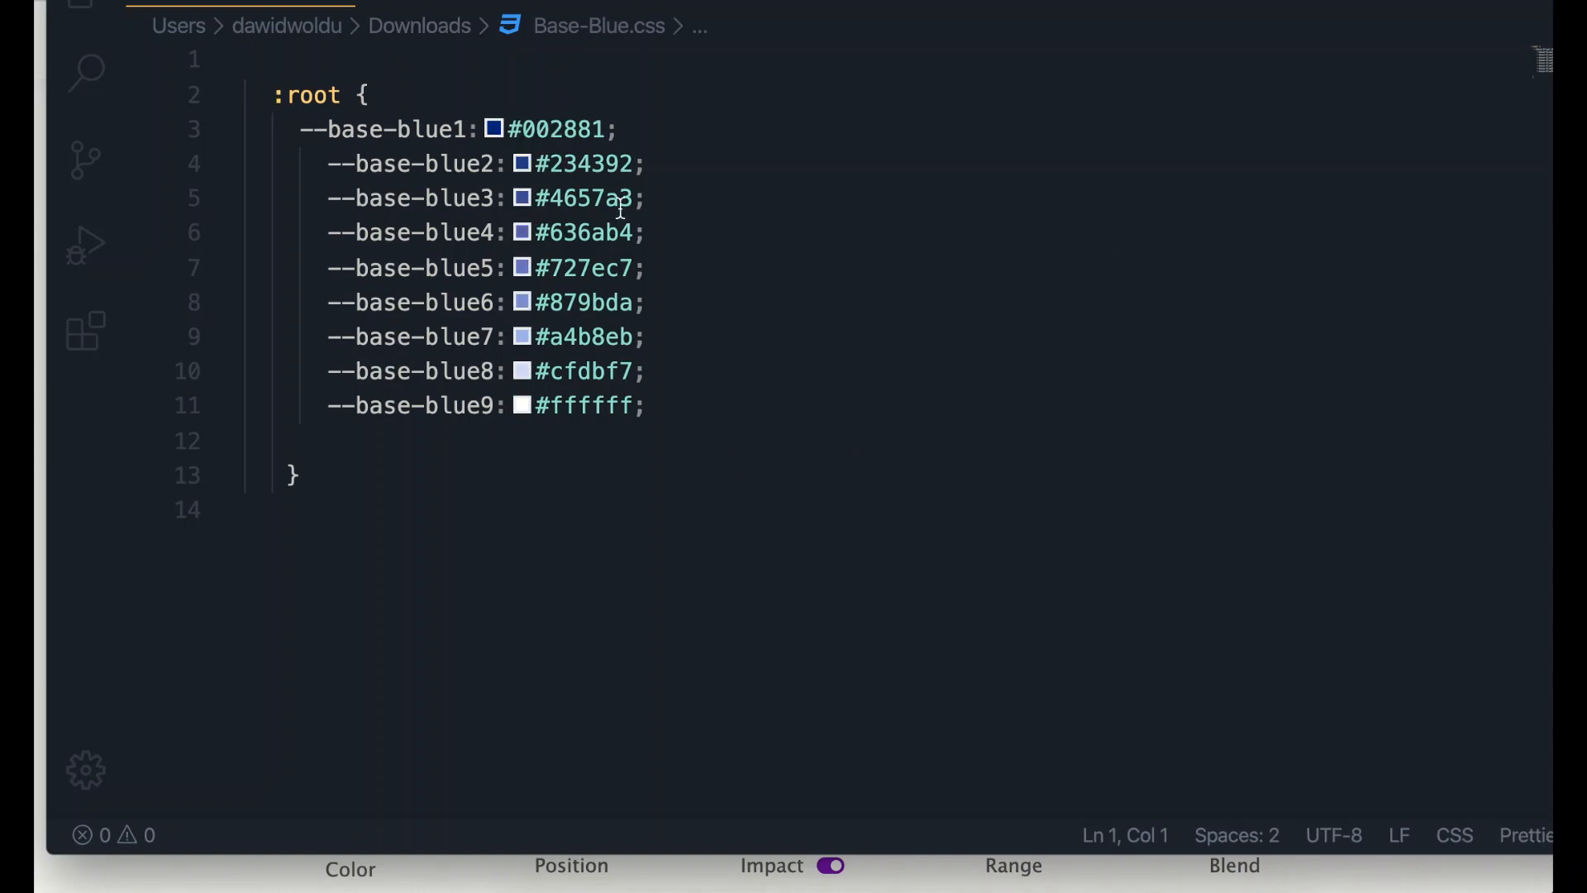
drag(490, 521, 311, 532)
key(super+Tab)
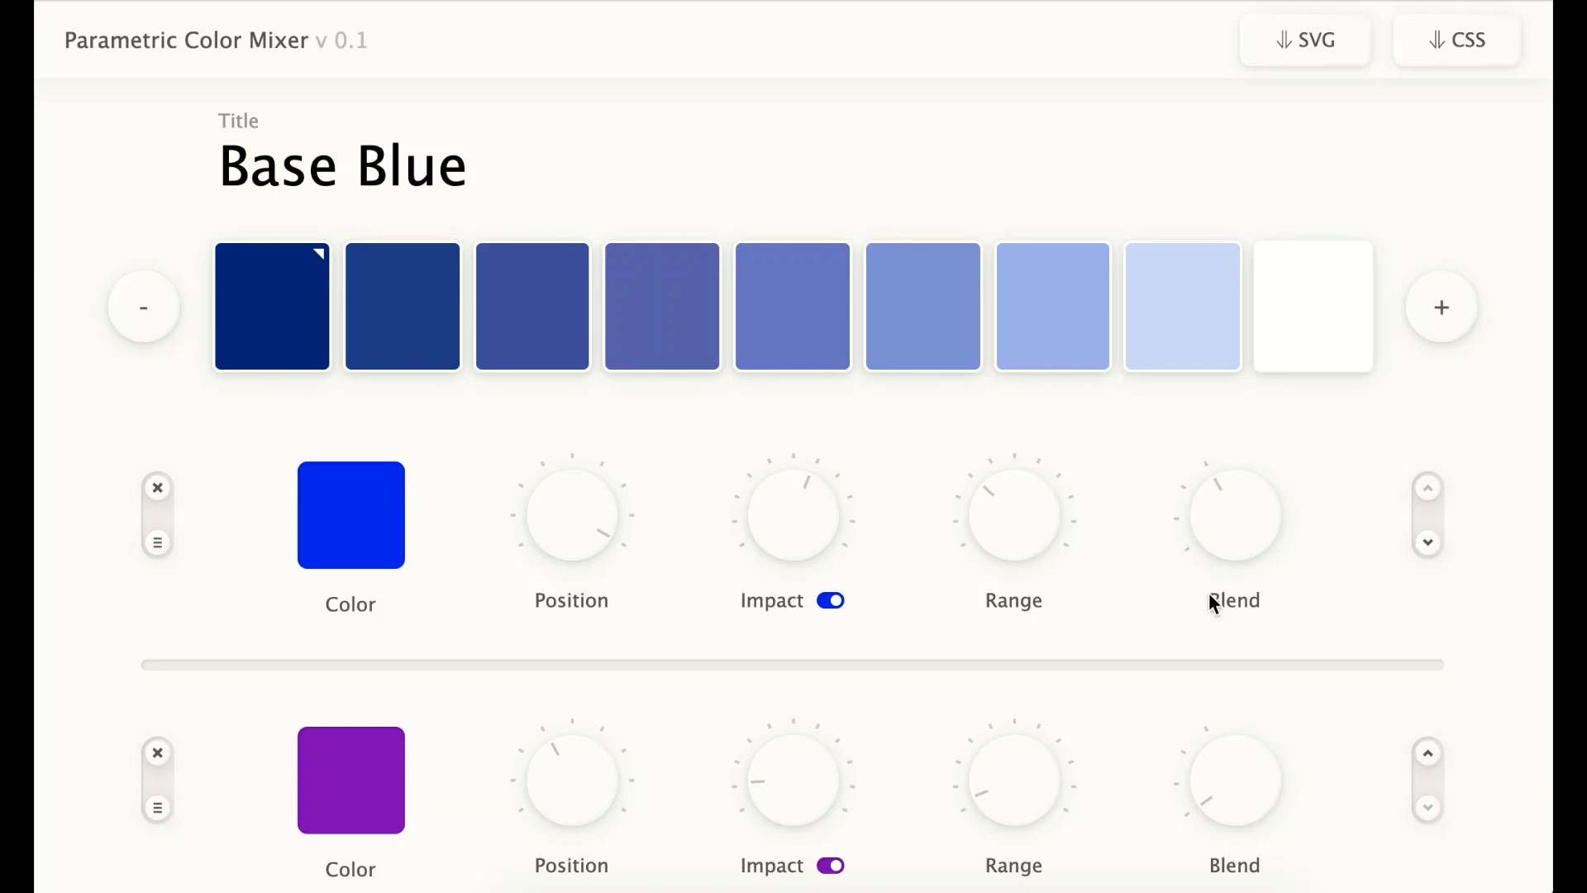
Expand the purple's graph, shift its peak toward the lighter swatches at about 30 impact, and switch it to a lighter blend mode
scroll(1209, 592, down, 2)
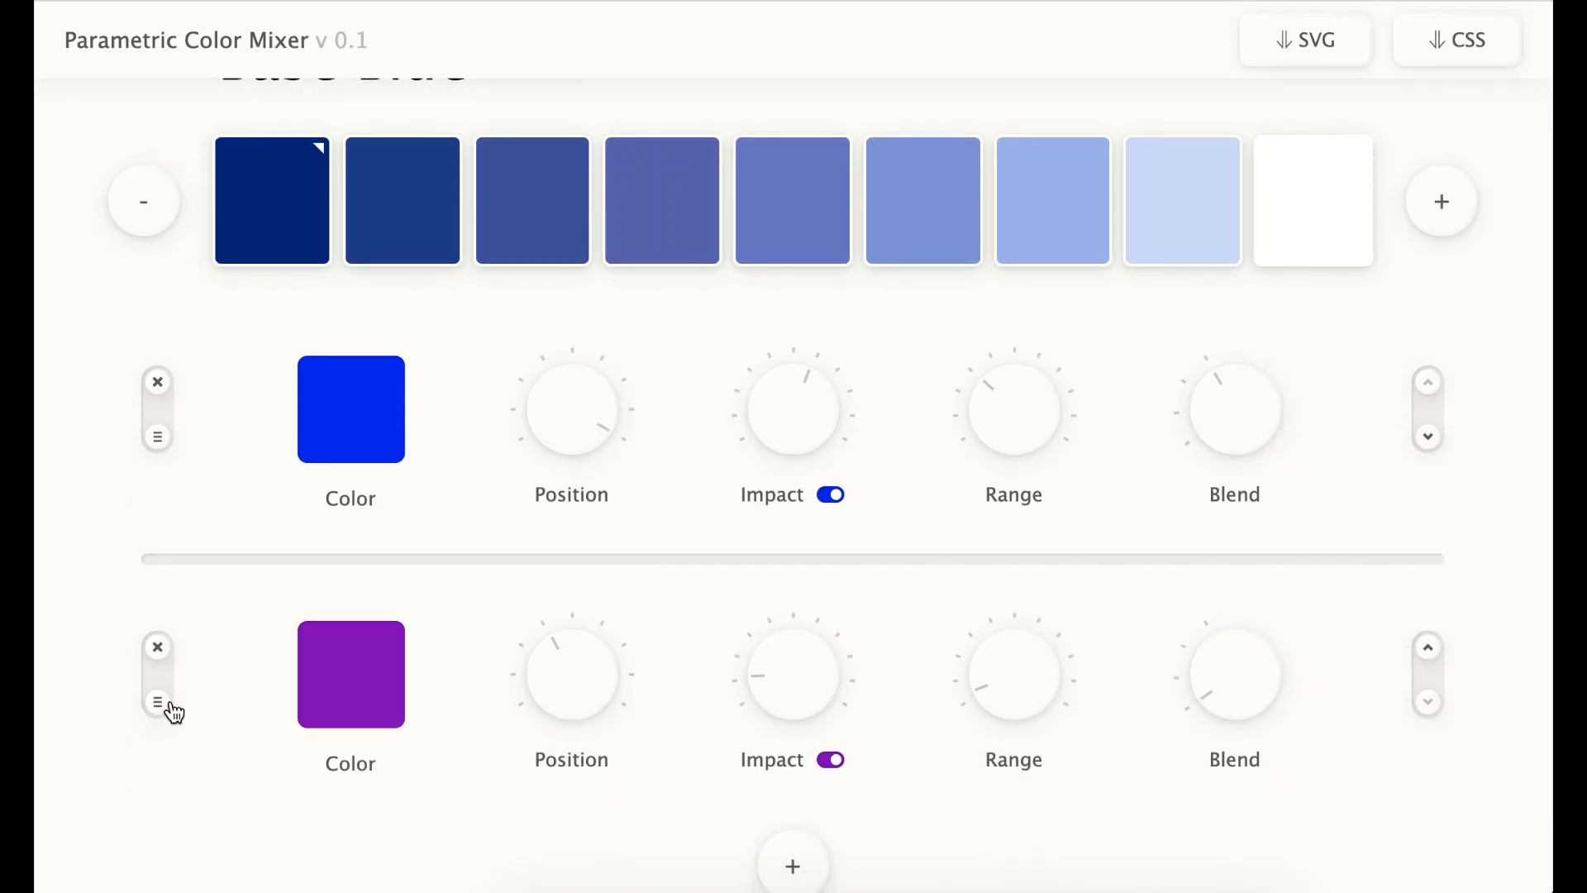
click(157, 702)
scroll(825, 571, down, 1)
drag(656, 732, 972, 692)
scroll(1020, 708, down, 1)
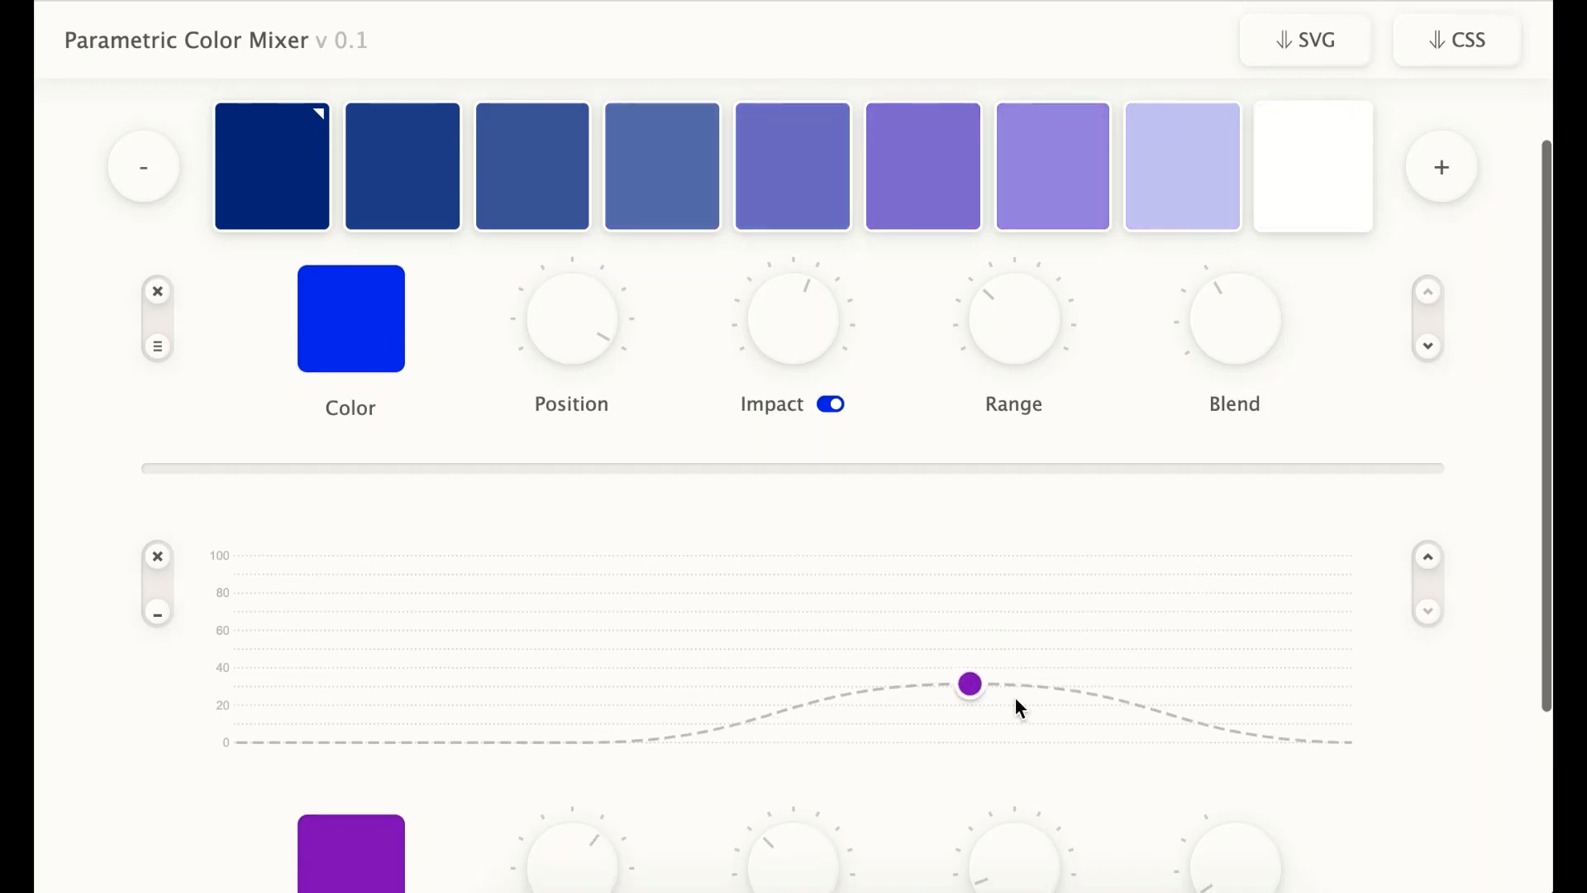
drag(1247, 850, 1248, 716)
scroll(1248, 712, down, 3)
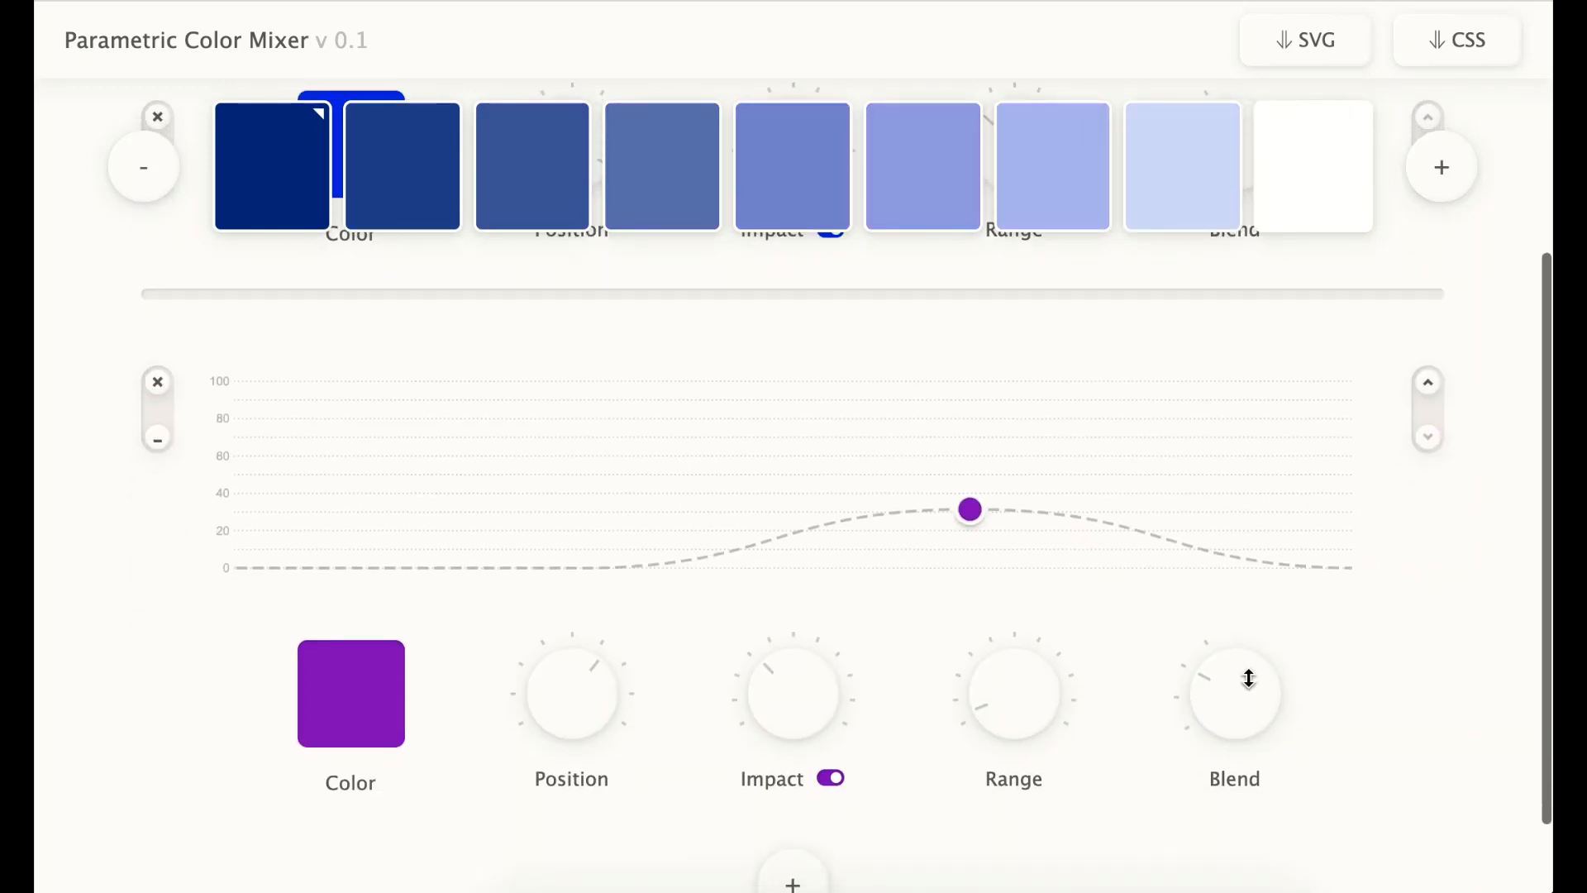
scroll(1244, 648, up, 5)
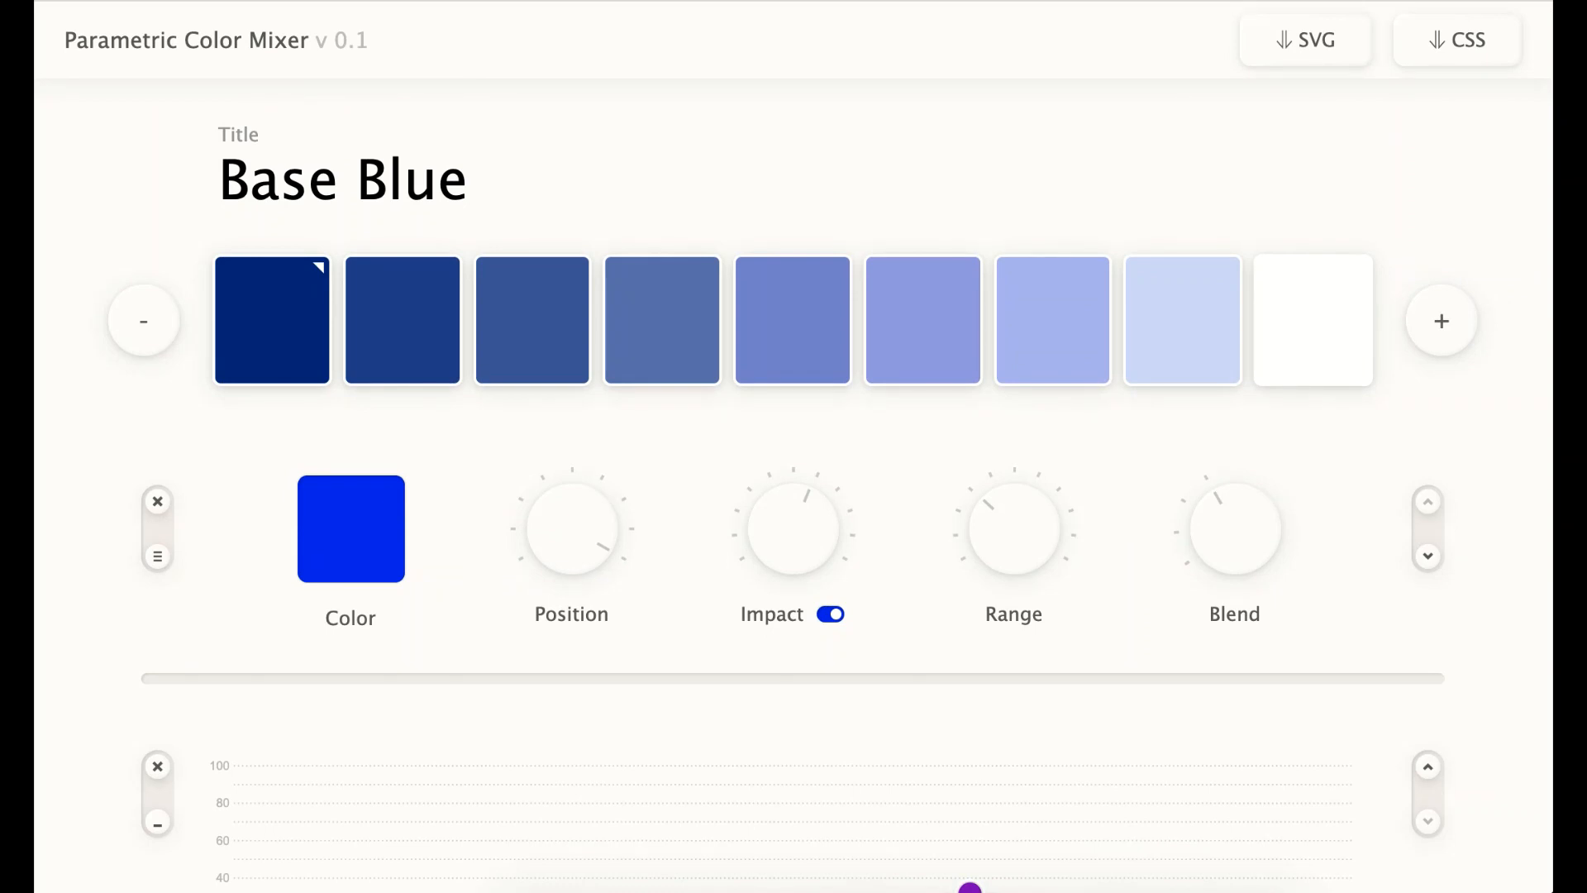